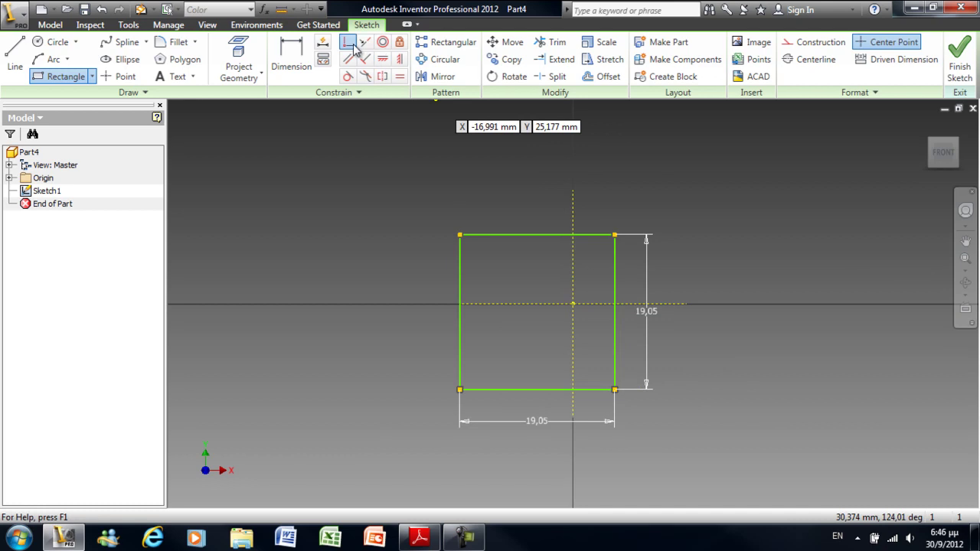
Step: Center the square on the origin by making its top and right edge midpoints coincident with the vertical and horizontal centerlines
click(536, 235)
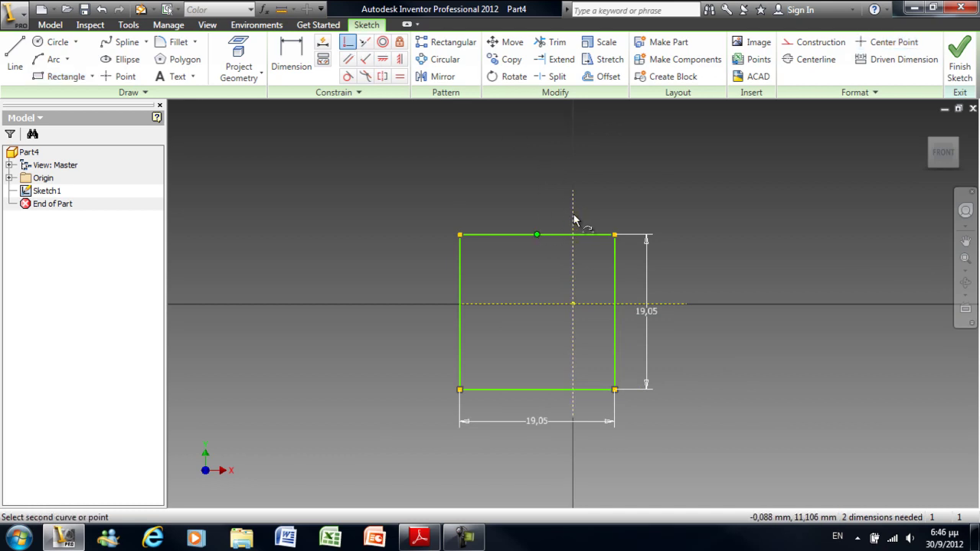
click(573, 219)
click(651, 314)
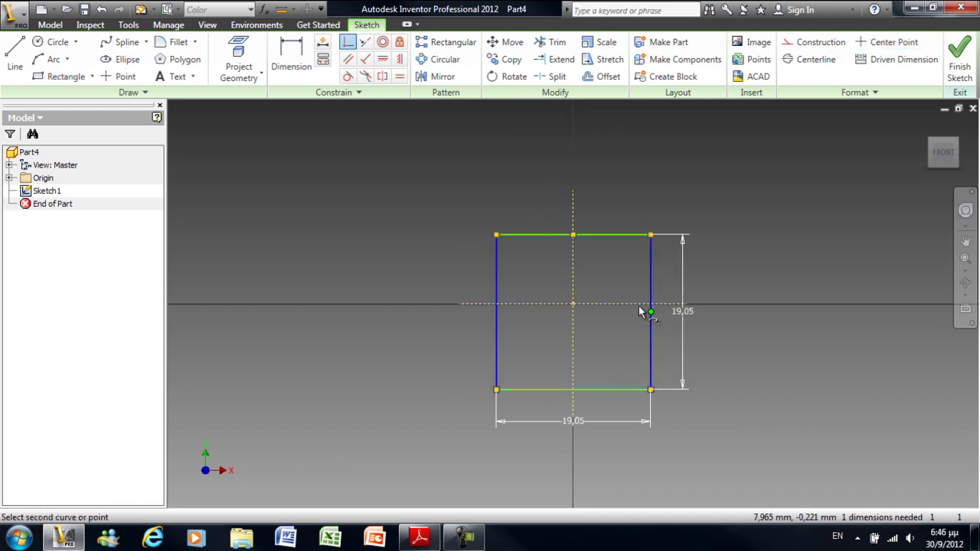
click(645, 304)
right_click(528, 173)
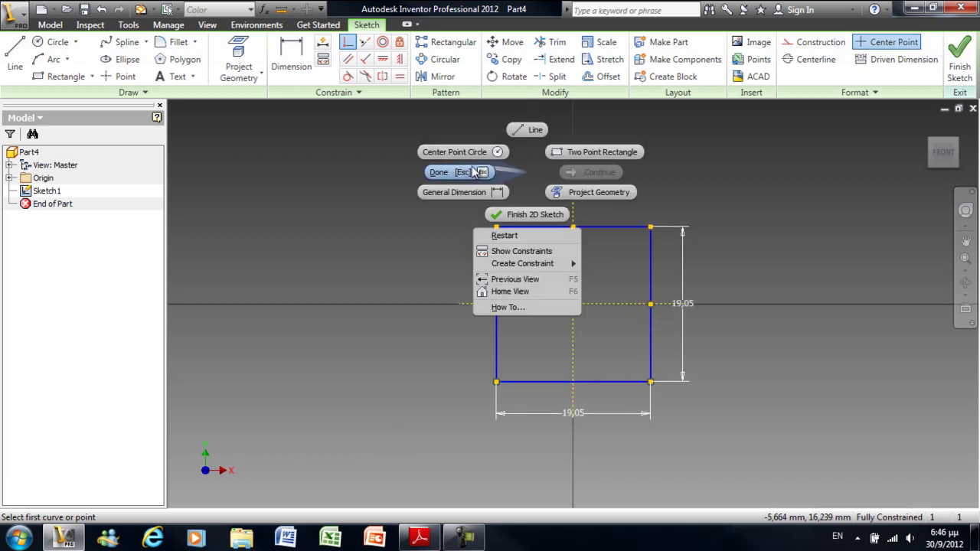
click(463, 173)
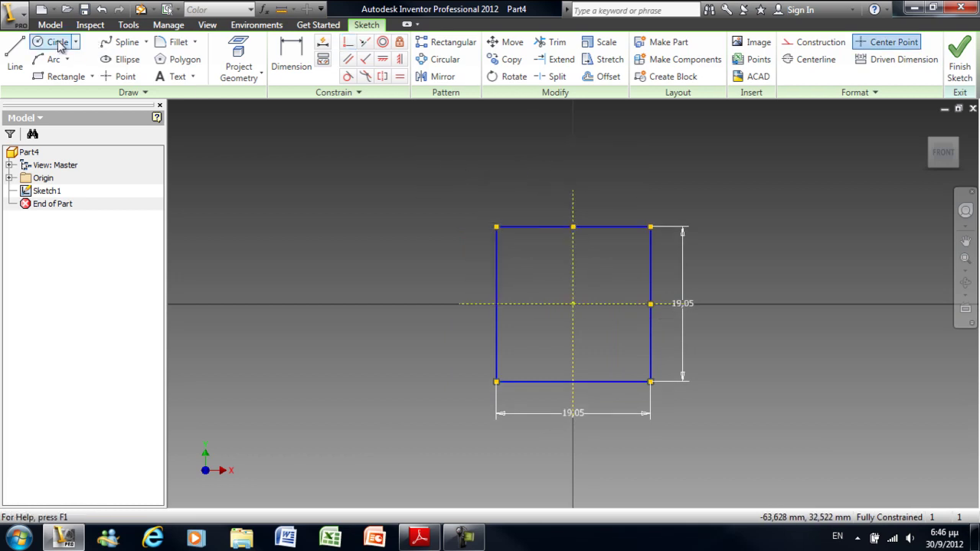
Step: Draw a circle with a diameter of 0.600 in centered on the origin inside the square
click(58, 43)
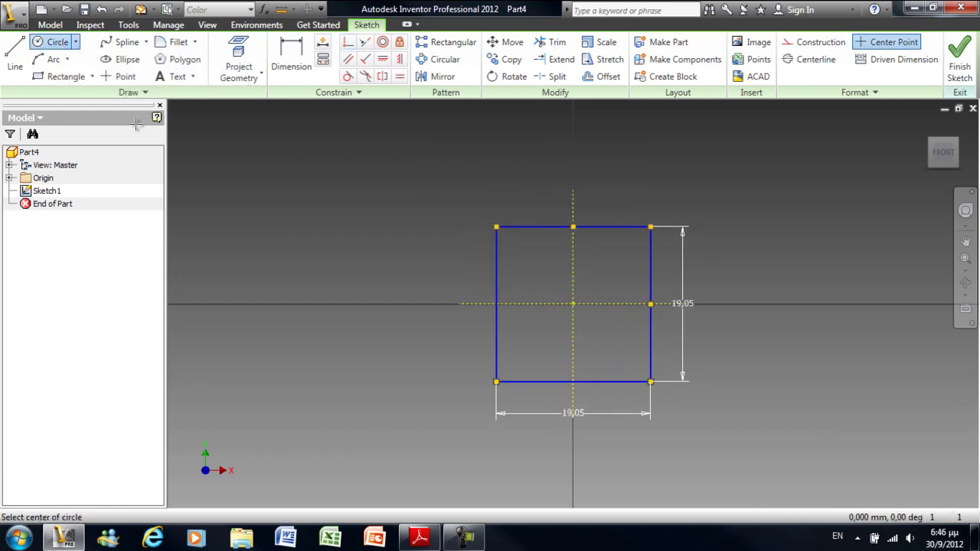
click(573, 304)
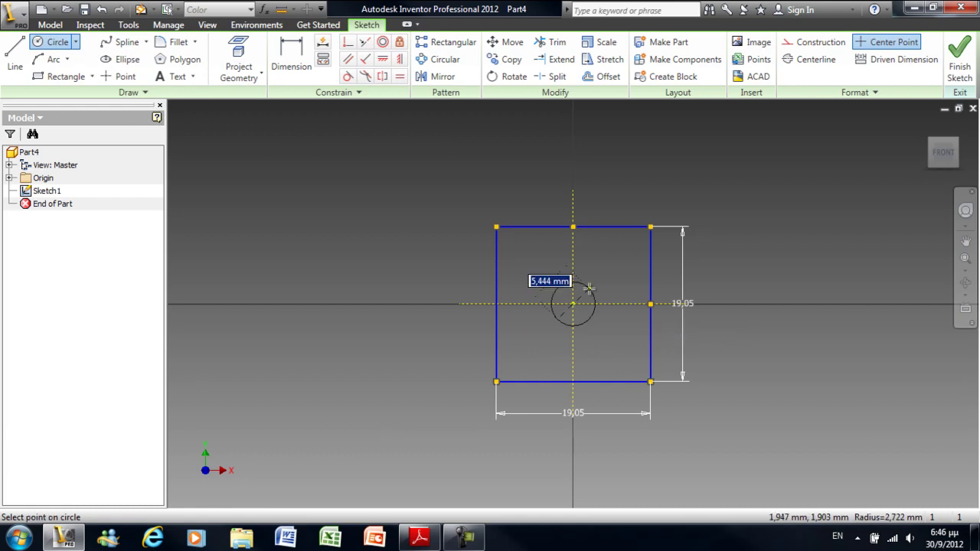
text(0.)
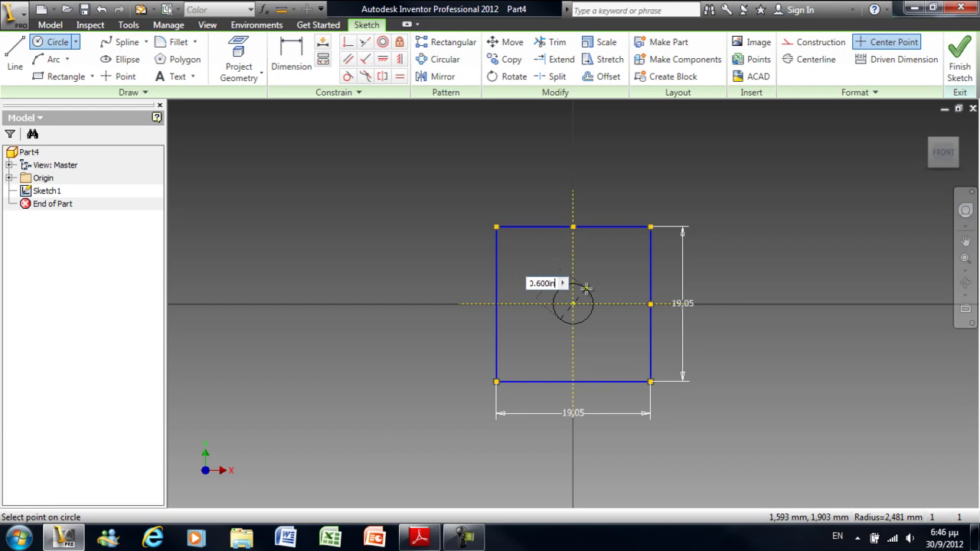
text(600in)
key(Return)
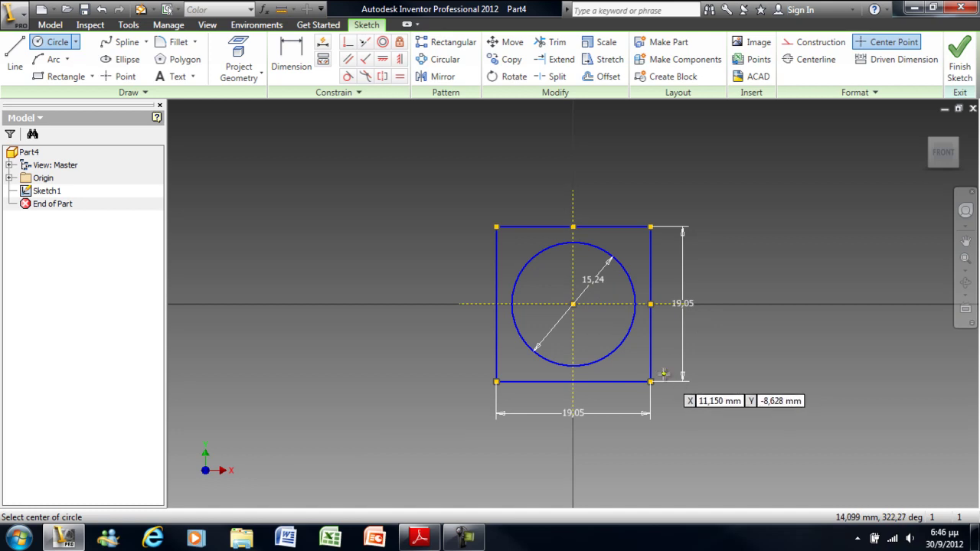
Step: Draw a 2 mm diameter circle near the square's lower-right corner
scroll(669, 376, up, 3)
scroll(656, 323, down, 2)
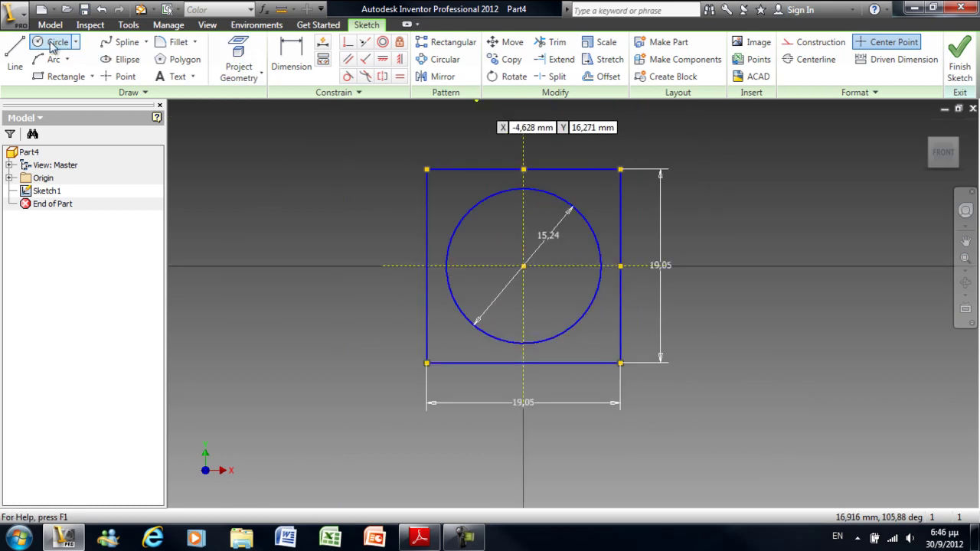
click(601, 346)
text(2)
key(Return)
Step: Dimension the lower-right small circle's center 0.100 in from the square's right edge
click(291, 61)
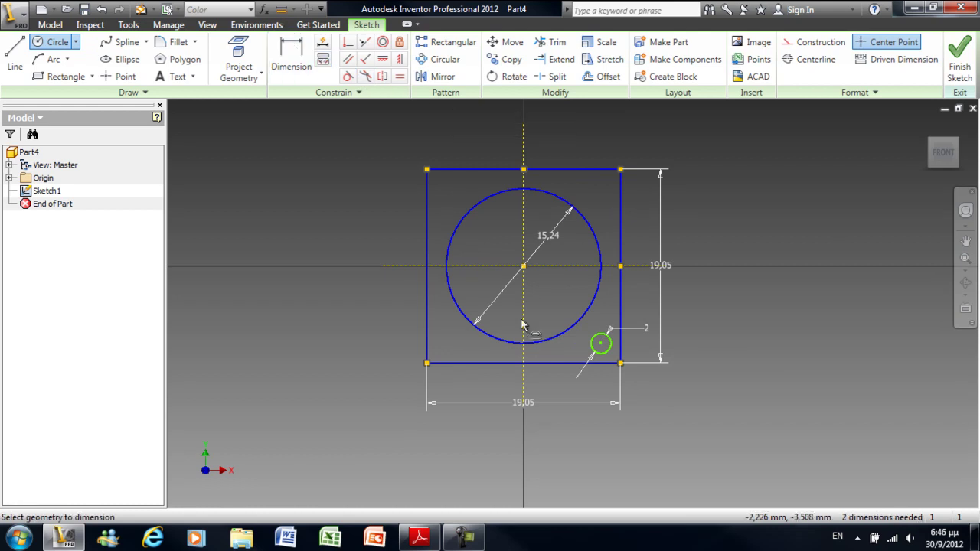
click(601, 346)
click(620, 353)
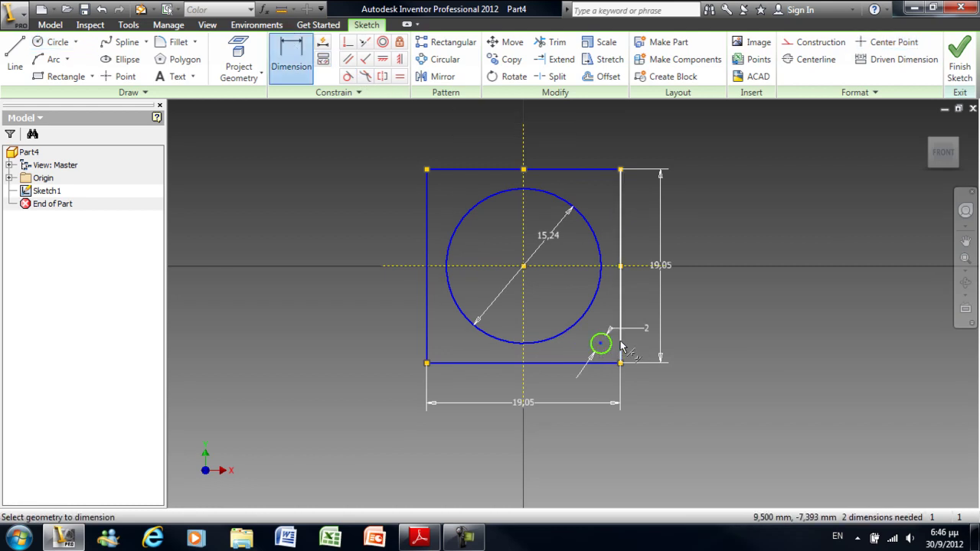
click(694, 392)
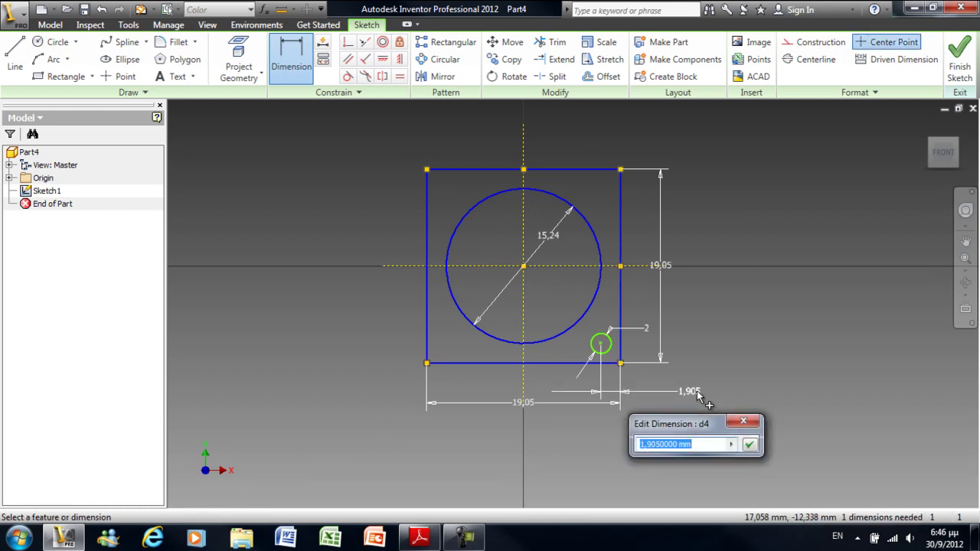
text(0.100in)
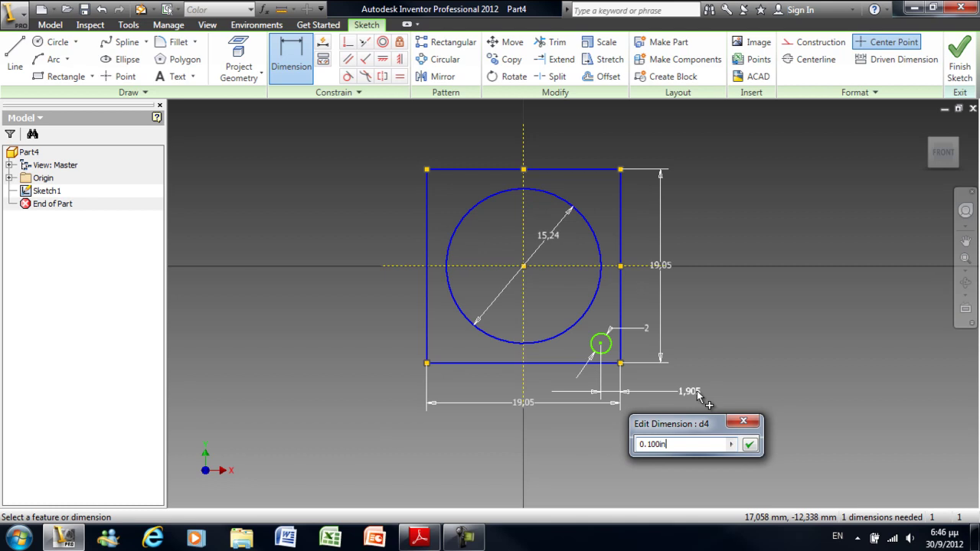
key(Return)
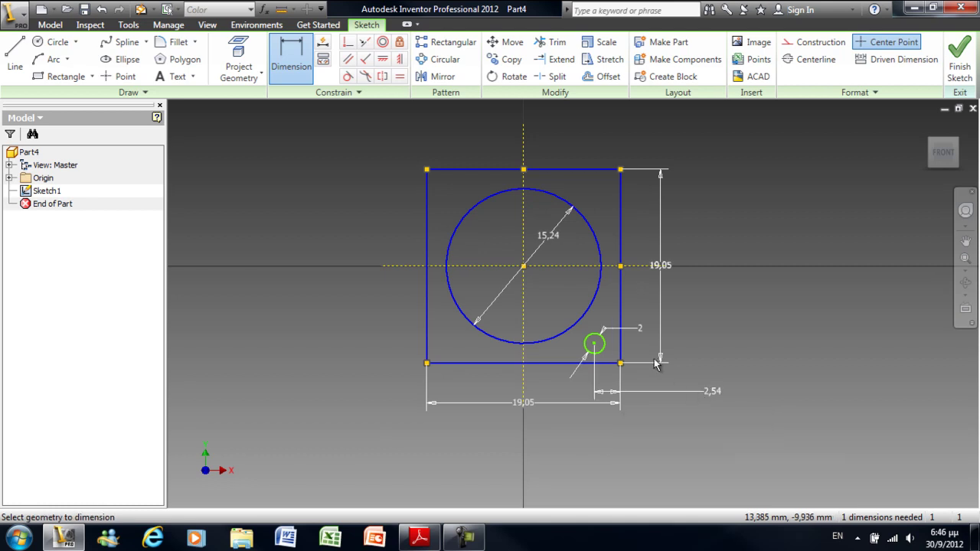
Step: Dimension the lower-right small circle's center 0.100 in from the square's bottom edge
click(595, 344)
click(607, 363)
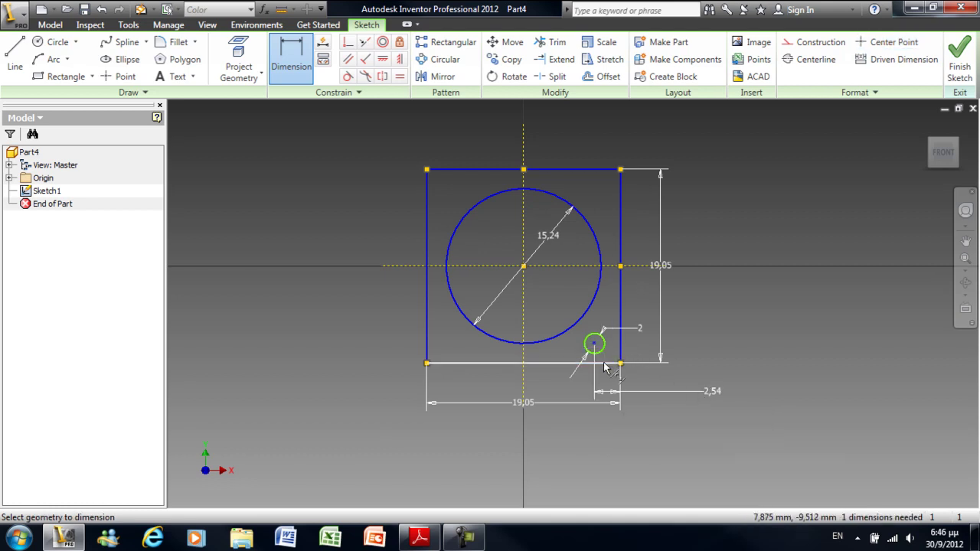
click(712, 358)
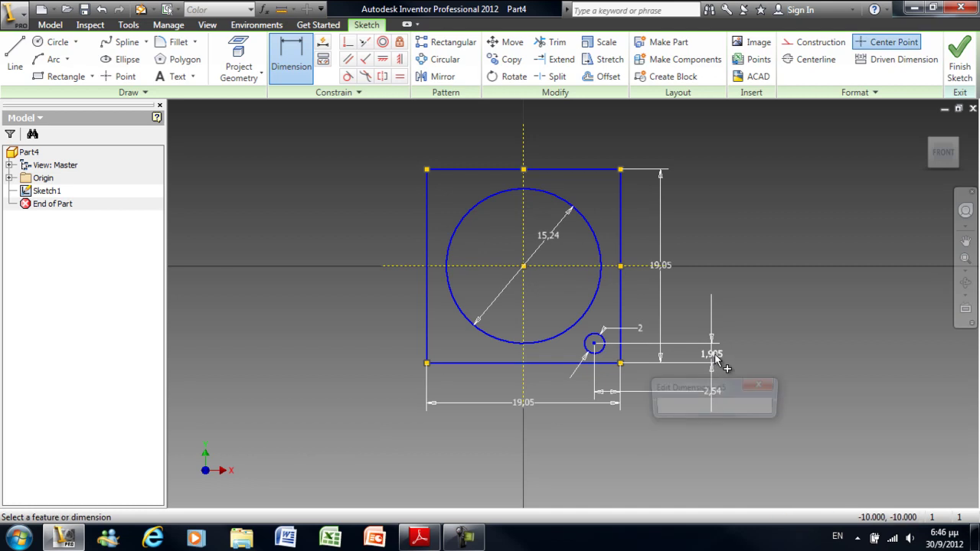
text(0.100)
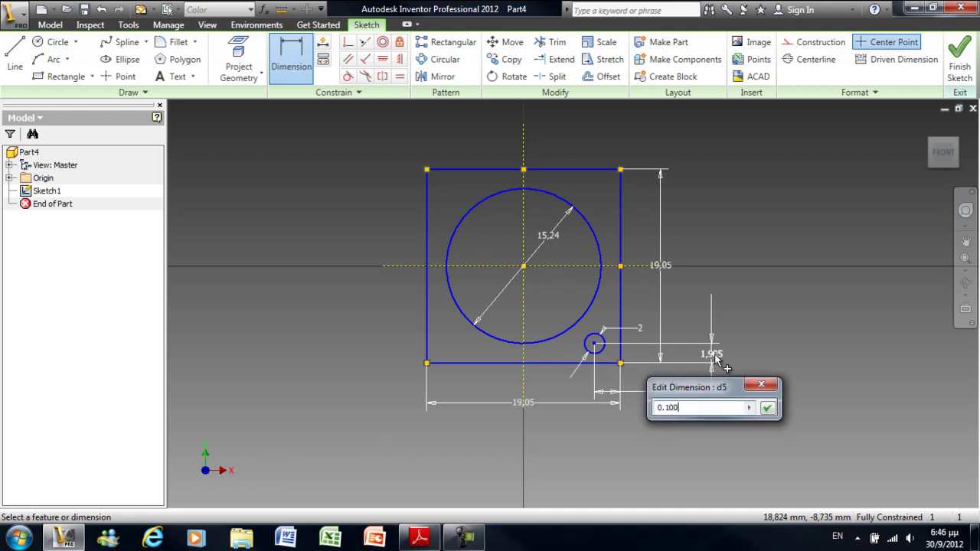
text(in)
key(Return)
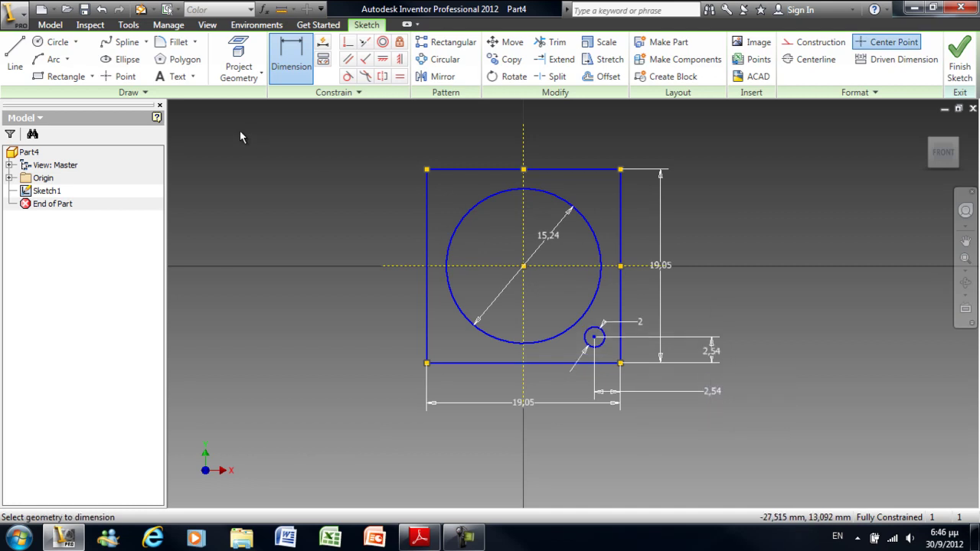
Step: Draw a circle about 2 mm in diameter near the lower-left corner and align its center horizontally with the lower-right small circle's center
click(58, 43)
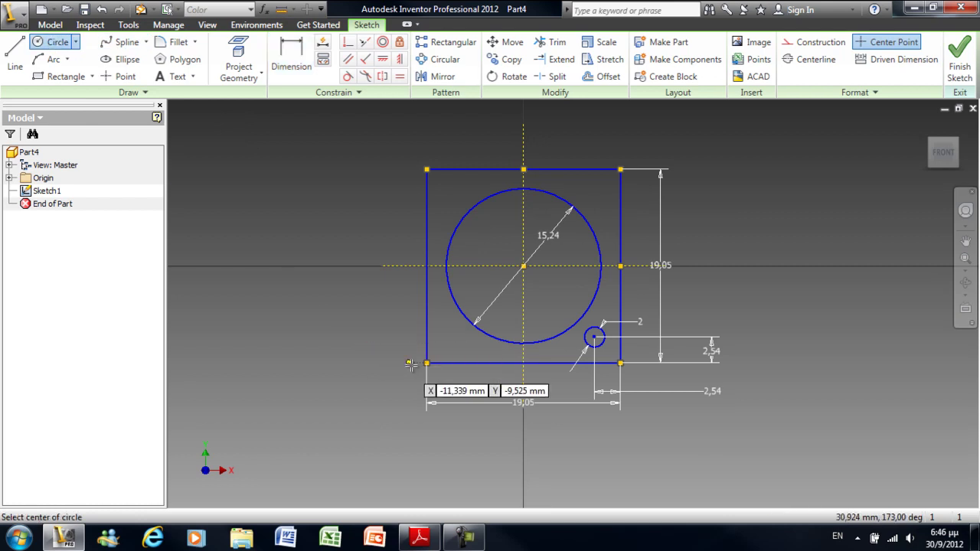
click(446, 337)
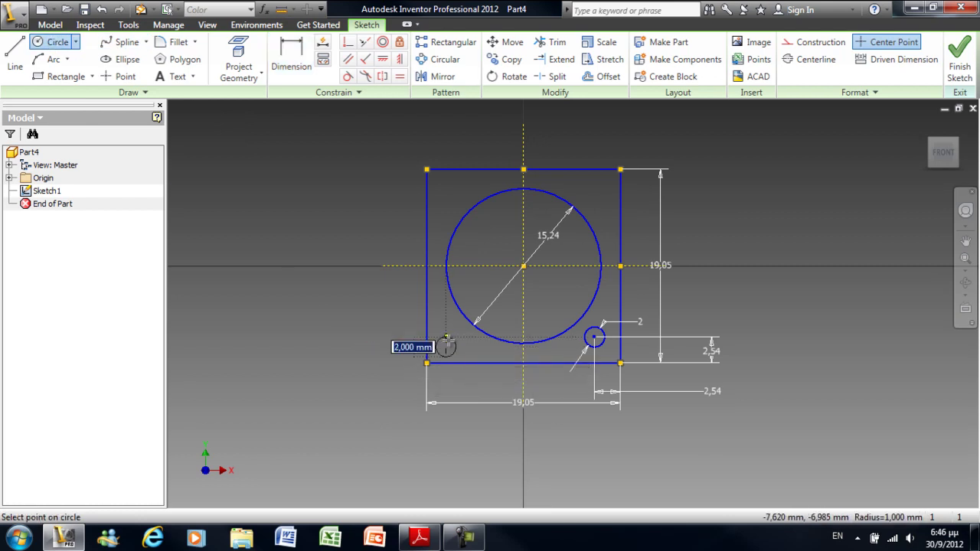
click(445, 346)
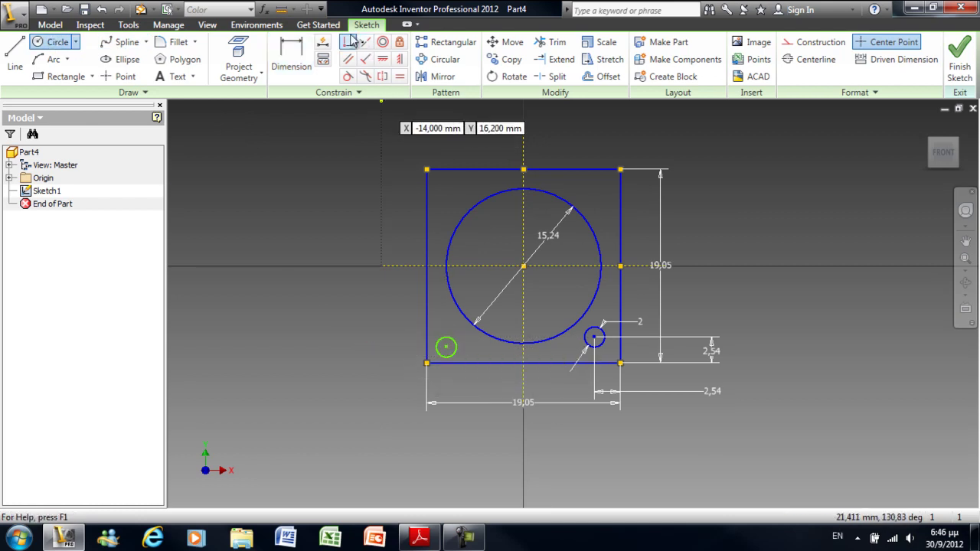
click(384, 65)
click(446, 347)
click(595, 338)
Step: Dimension the horizontal distance between the centers of the two lower small circles as 0.550 in
key(d)
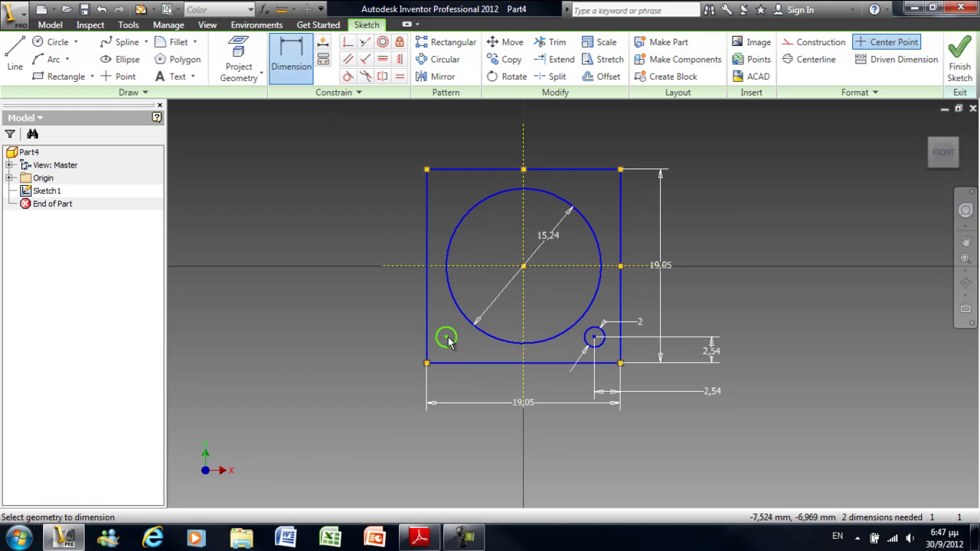
click(595, 338)
click(555, 384)
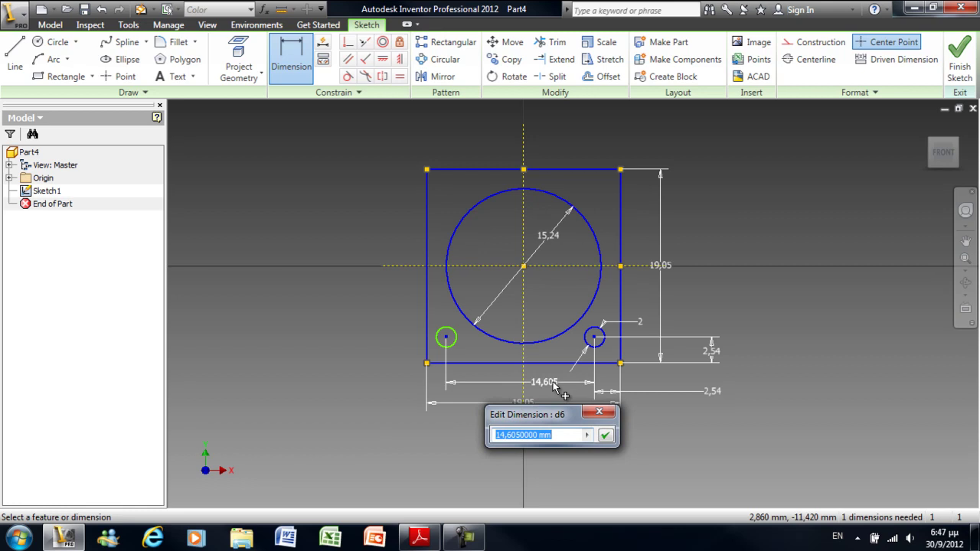
text(0.550in)
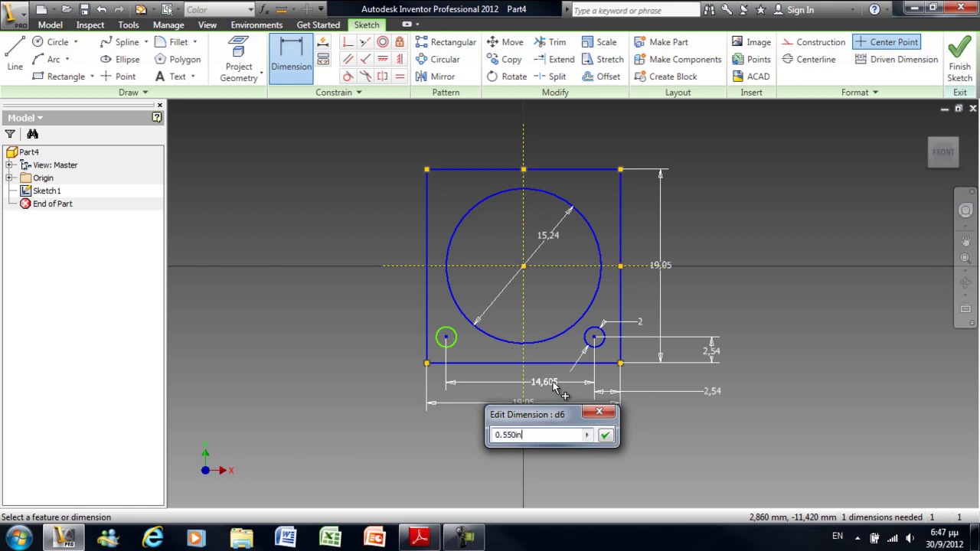
key(Return)
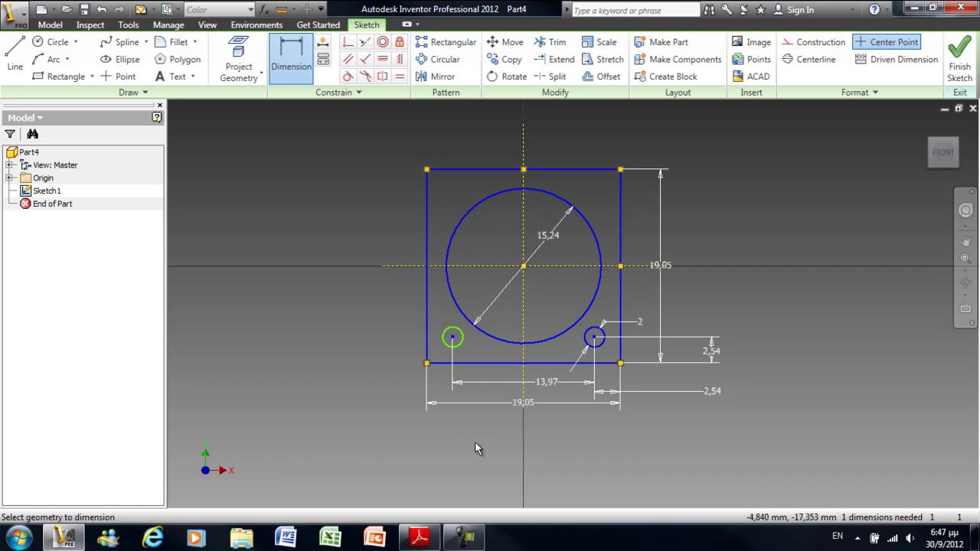
click(399, 59)
click(451, 336)
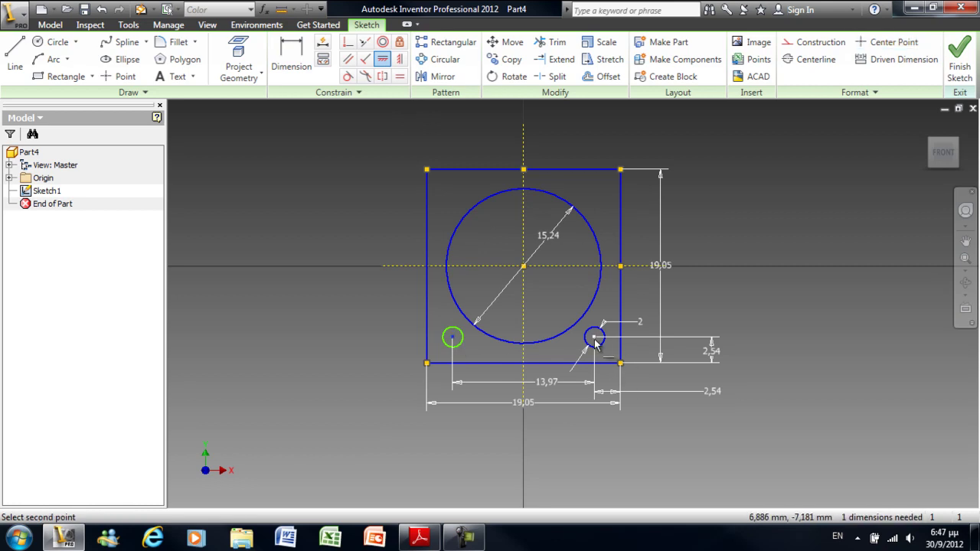
right_click(352, 326)
click(307, 330)
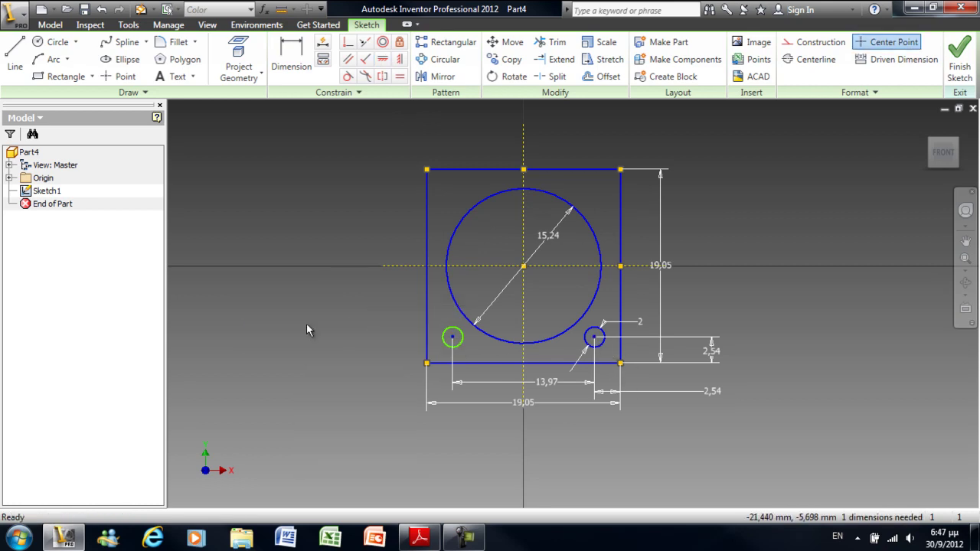
Step: Dimension the diameter of the lower-left small circle
click(300, 54)
click(464, 346)
click(395, 312)
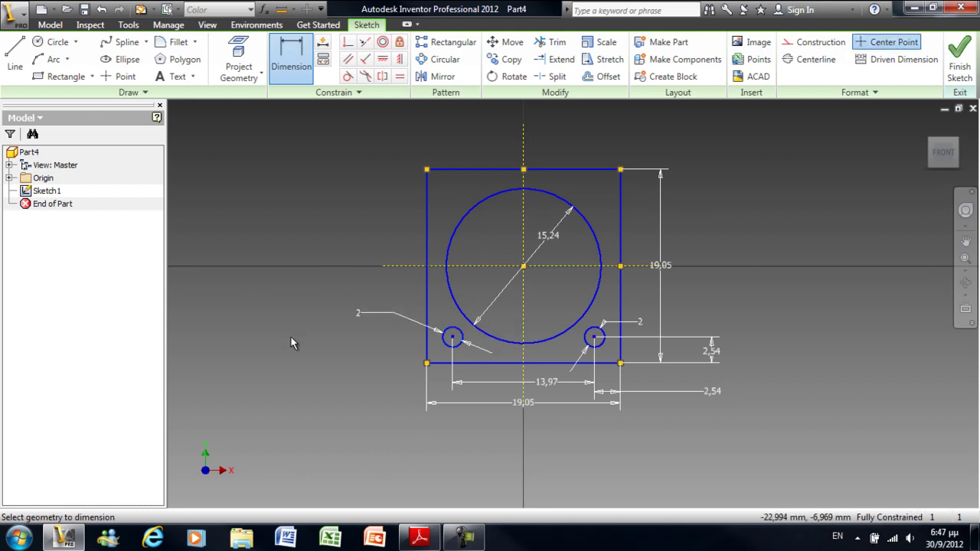
Step: Draw a 2 mm diameter circle near the square's upper-right corner
click(57, 42)
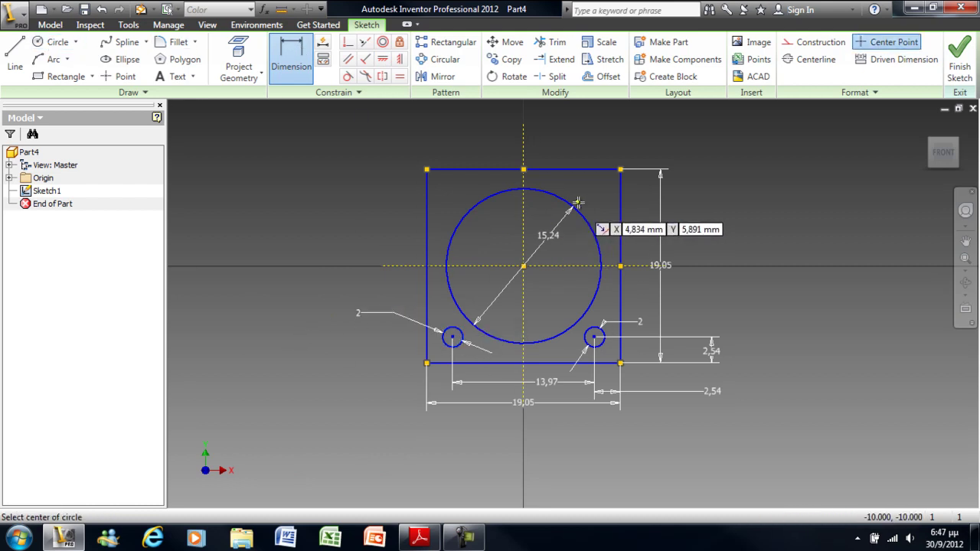
click(602, 188)
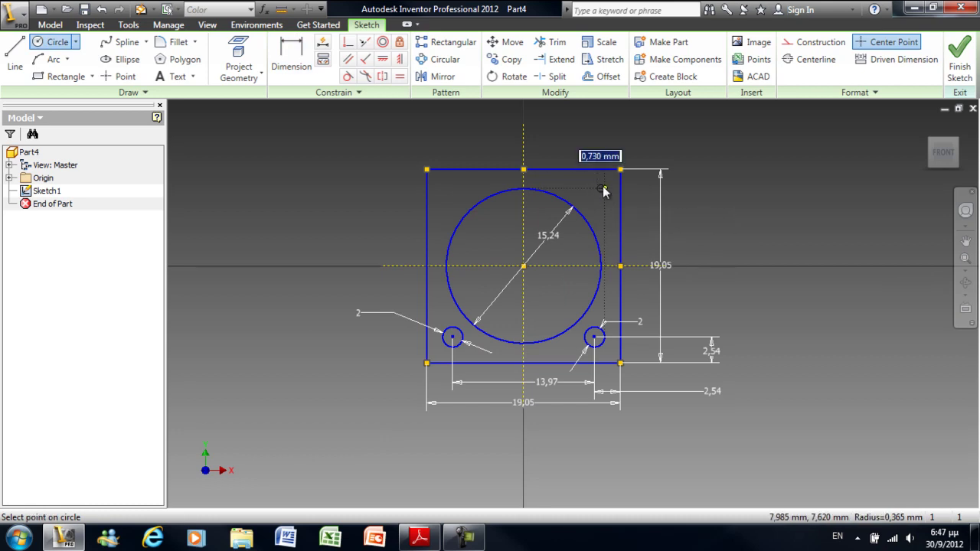
text(2)
key(Return)
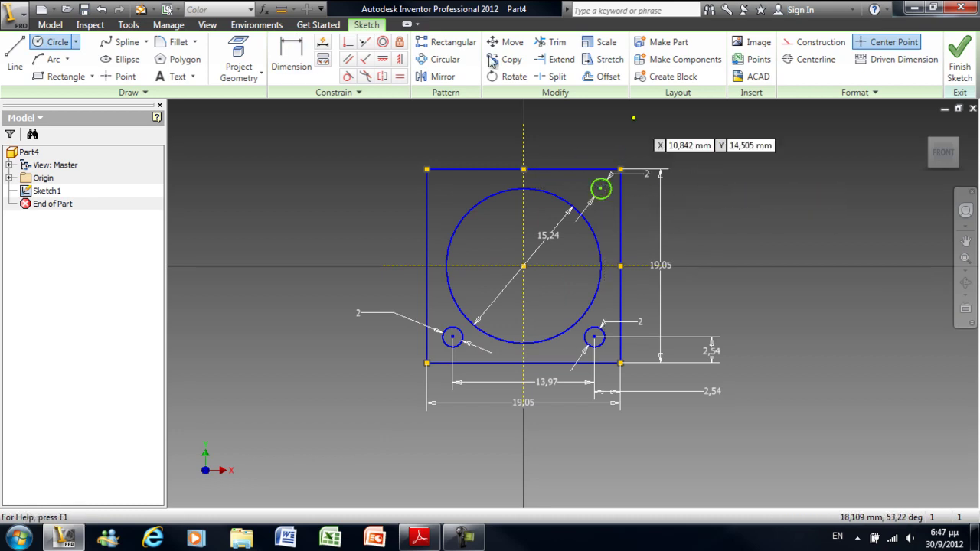
Step: Dimension the upper-right small circle's center 0.060 in from the square's right edge
click(292, 61)
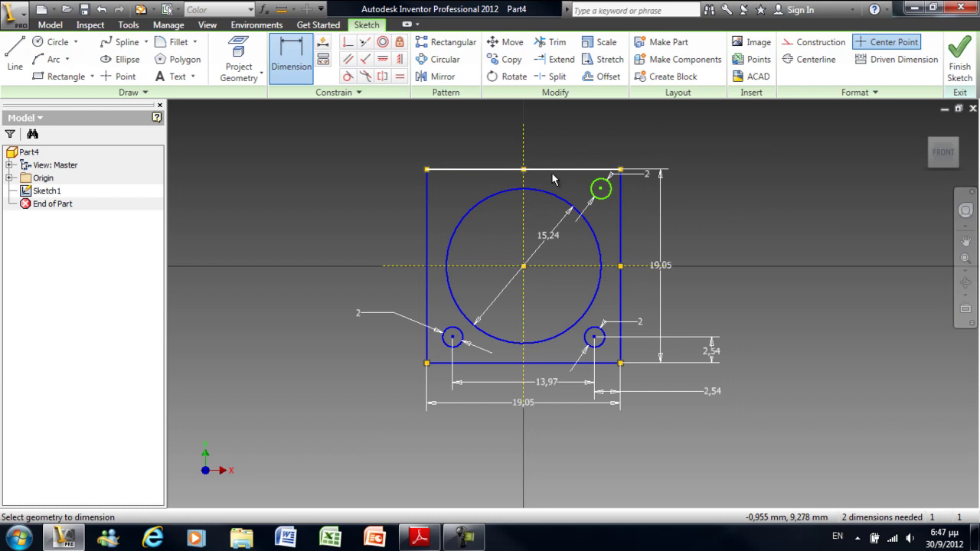
click(601, 189)
click(621, 204)
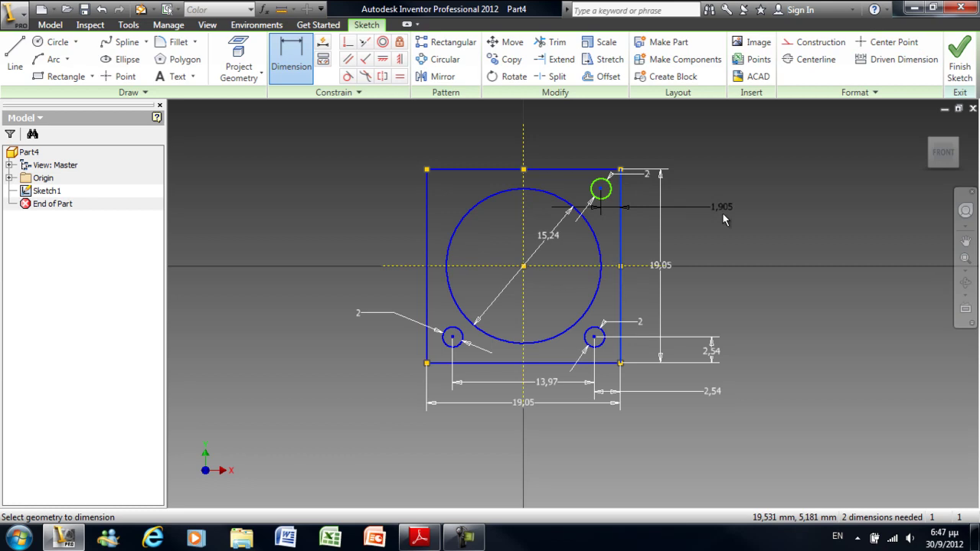
click(660, 149)
text(0.)
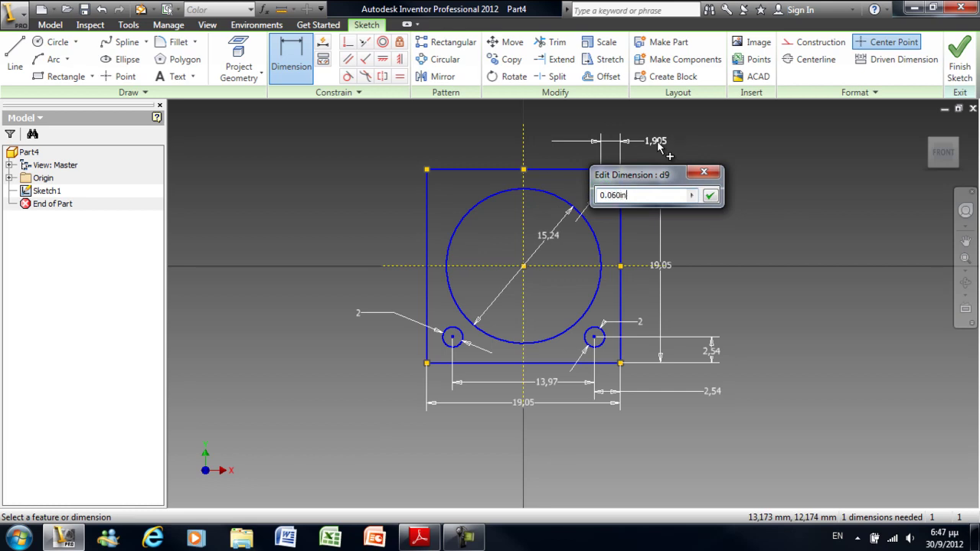
text(060in)
key(Return)
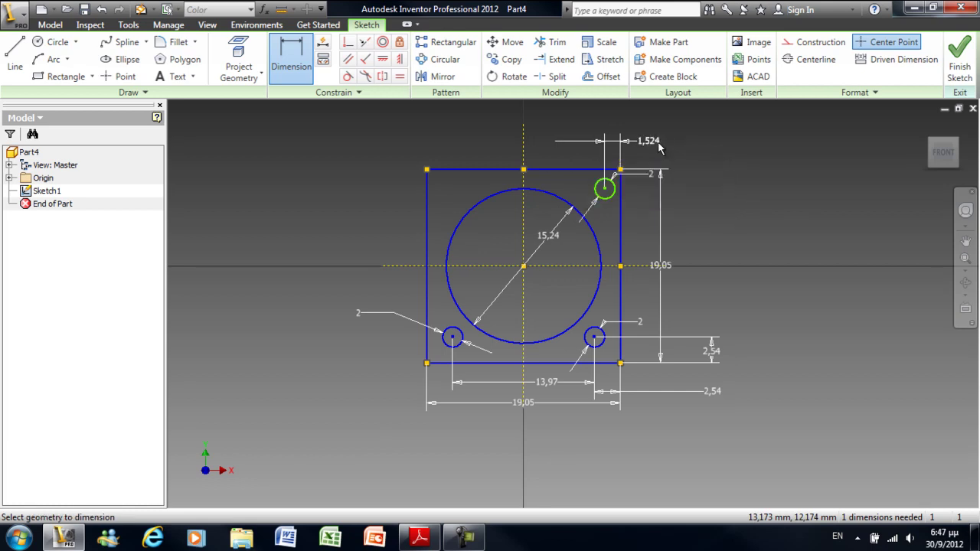
Step: Dimension the upper-right small circle's center 0.100 in below the square's top edge
click(613, 198)
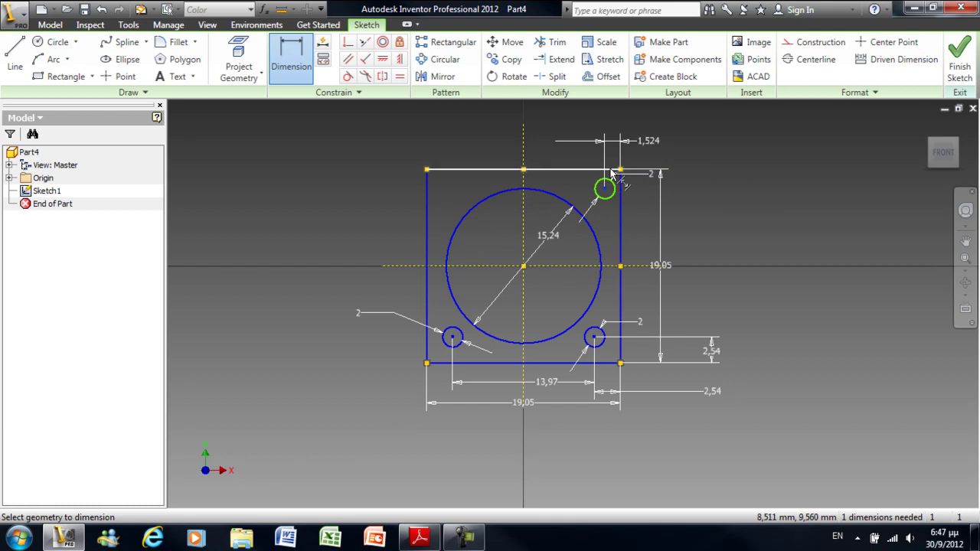
click(612, 174)
click(693, 180)
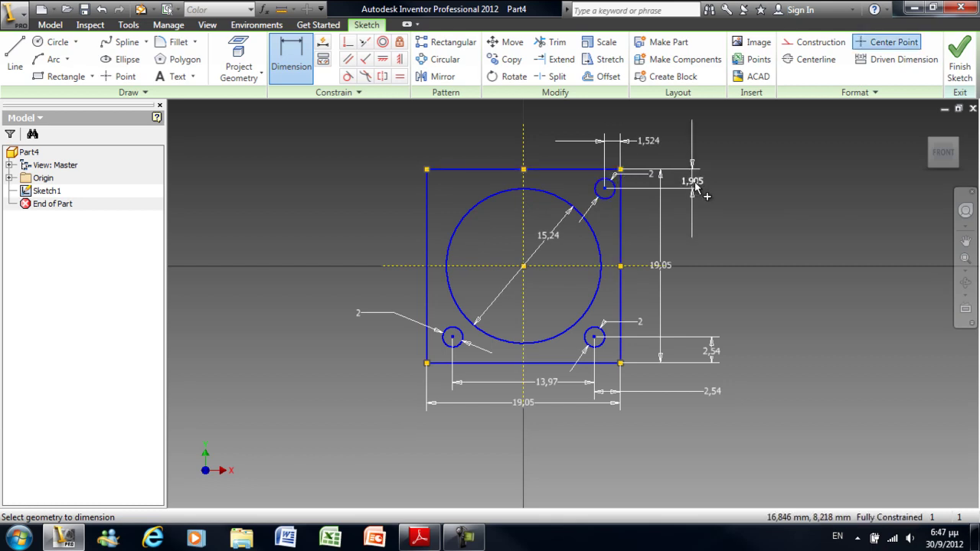
text(0.100in)
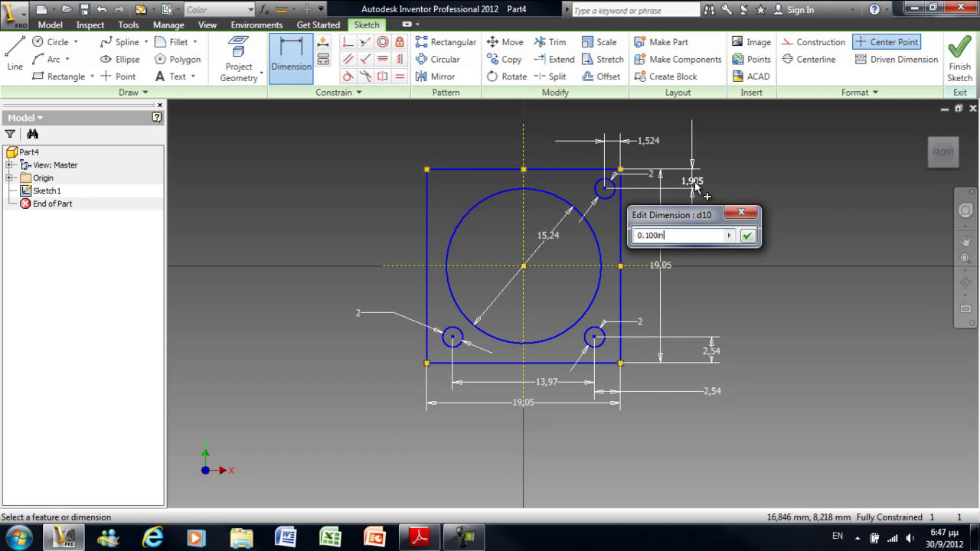
key(Return)
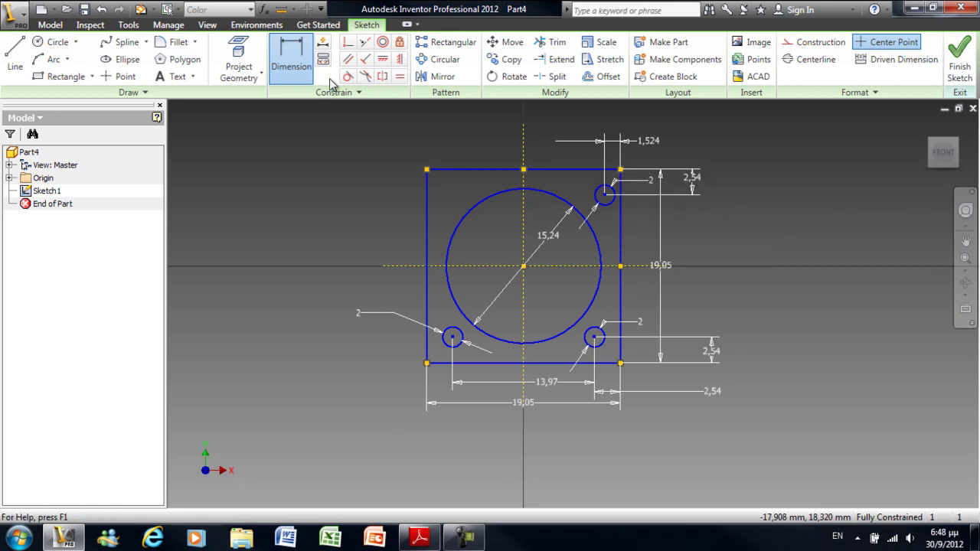
Step: Draw a 2 mm diameter circle near the square's upper-left corner and constrain its center horizontally to the upper-right small circle's center
click(55, 42)
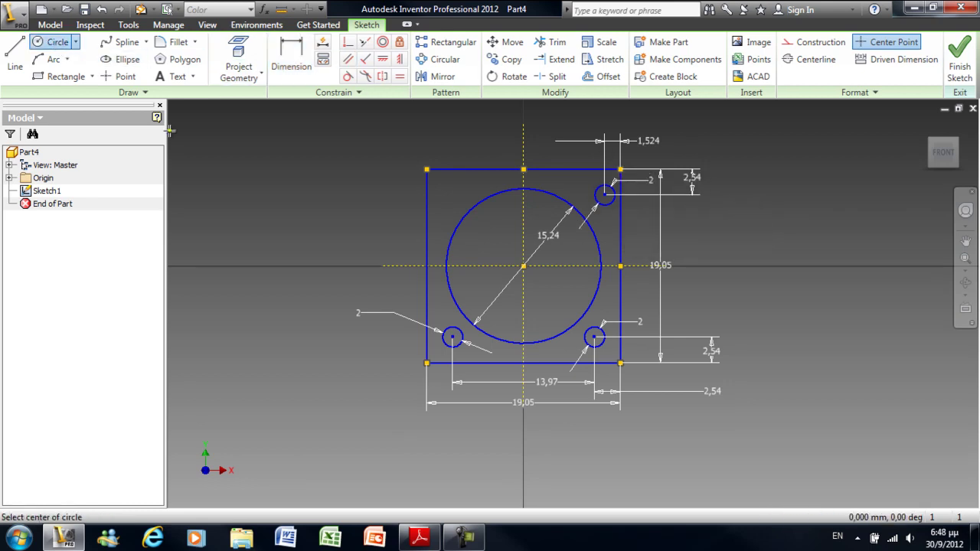
click(452, 194)
text(2)
key(Return)
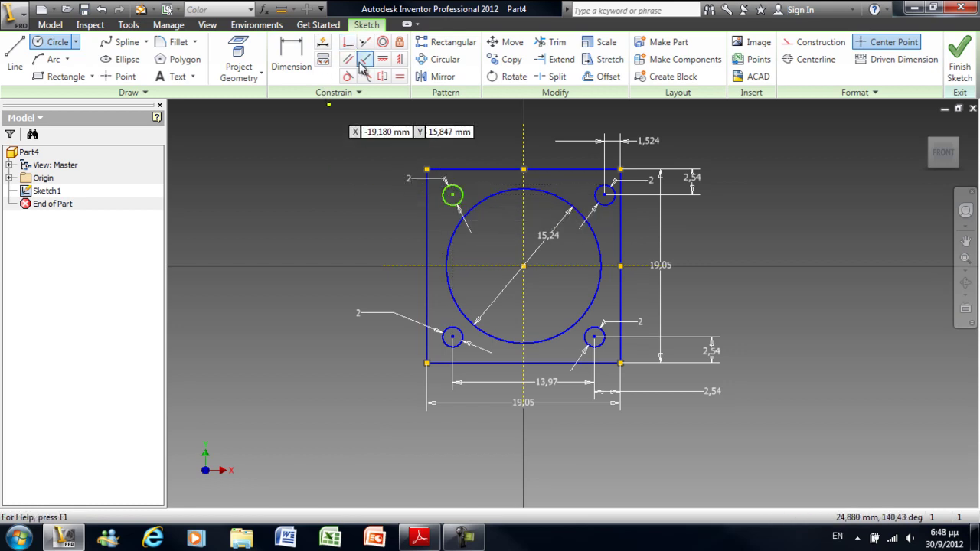
click(382, 59)
click(460, 199)
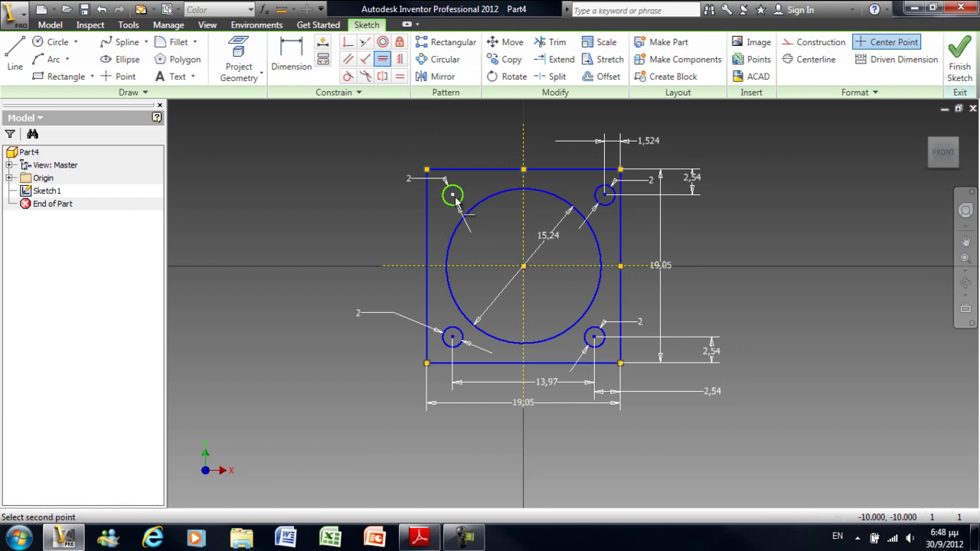
click(605, 198)
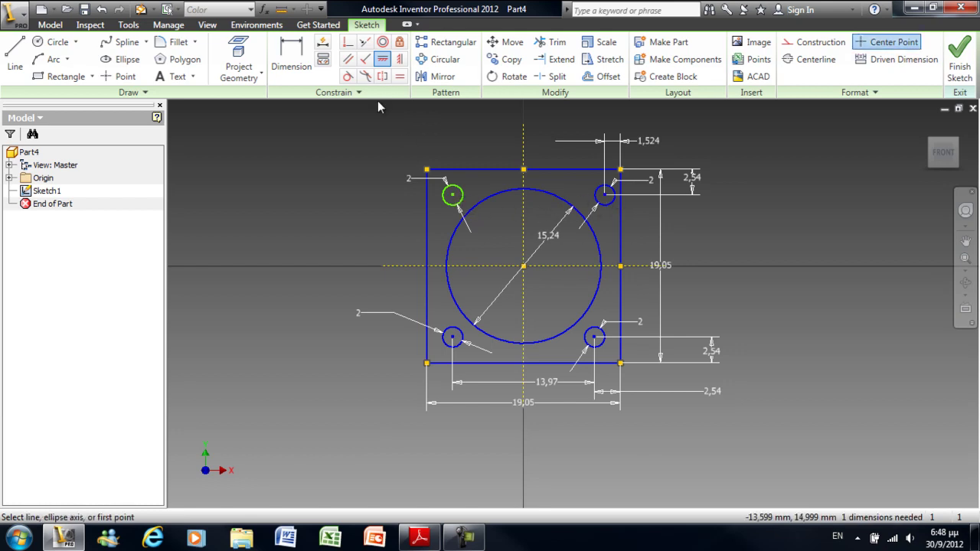
Step: Dimension the horizontal distance between the centers of the two upper small circles as 0.630 in
click(290, 61)
click(452, 196)
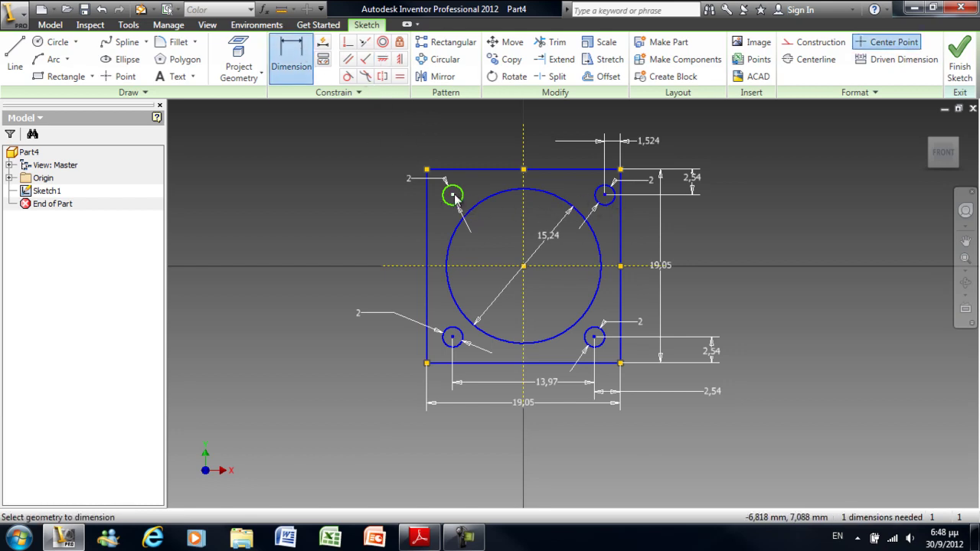
click(605, 198)
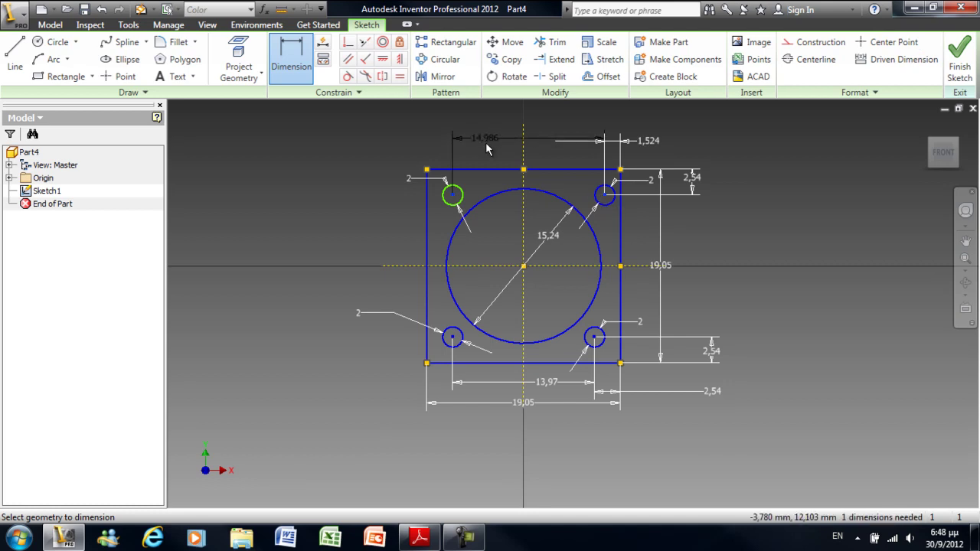
click(496, 147)
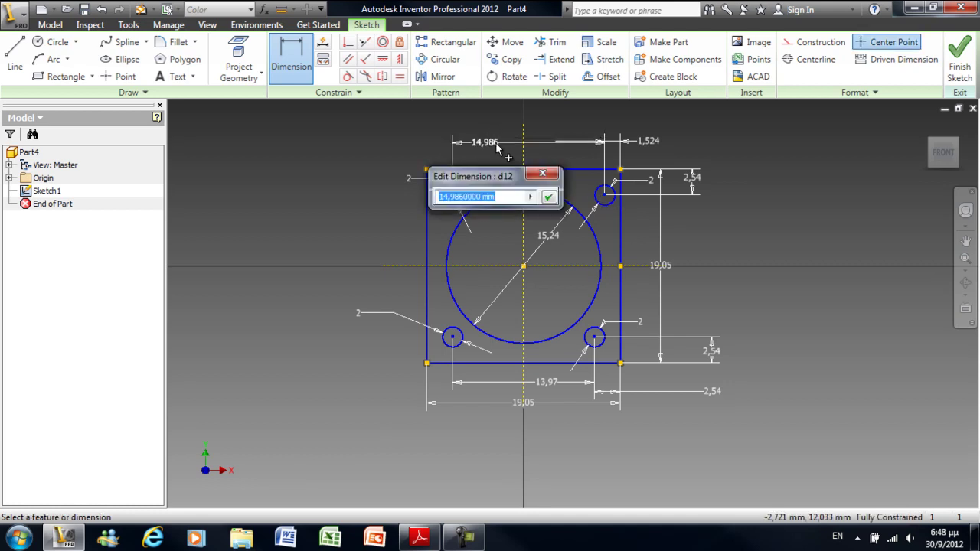
text(0.630in)
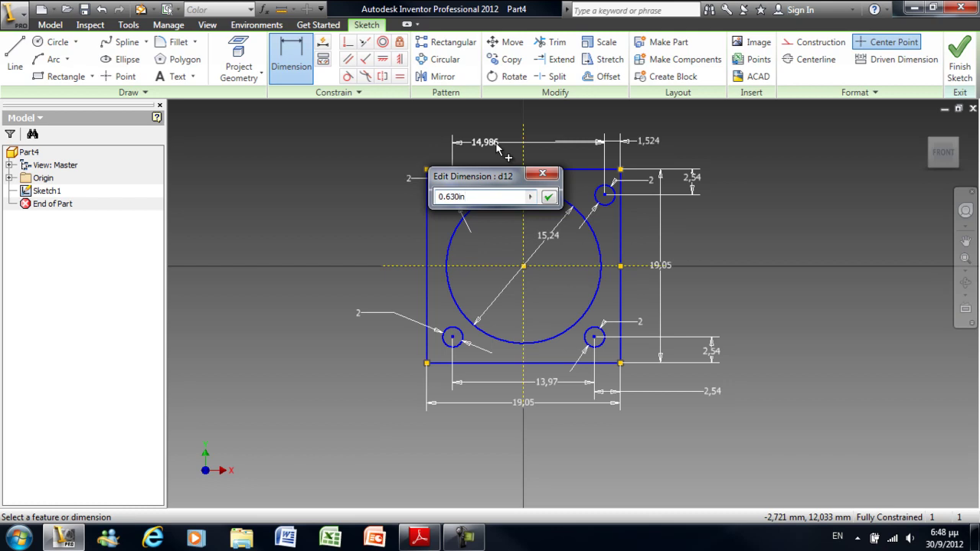
key(Return)
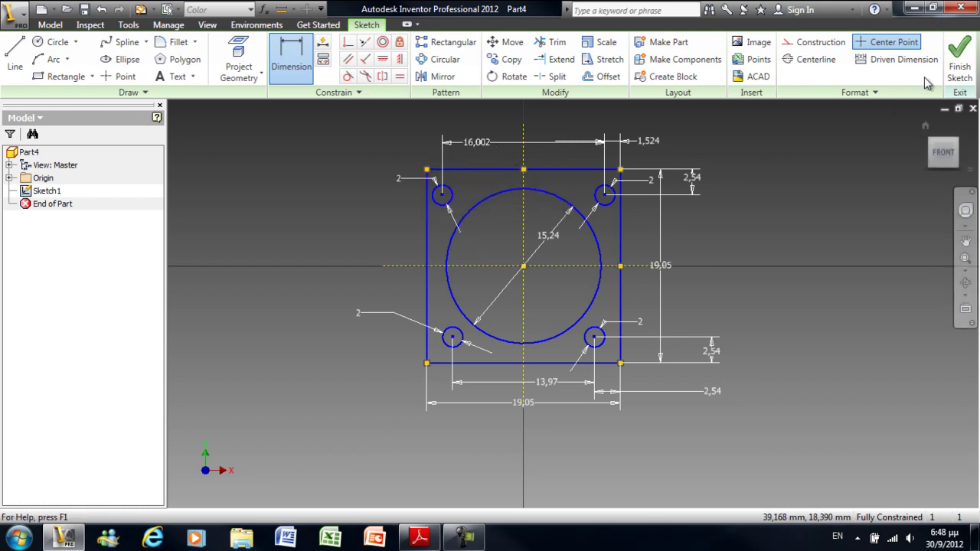
Step: Finish the sketch and extrude the square plate, including the large central circle but not the four small holes, by 0.095 in
click(958, 57)
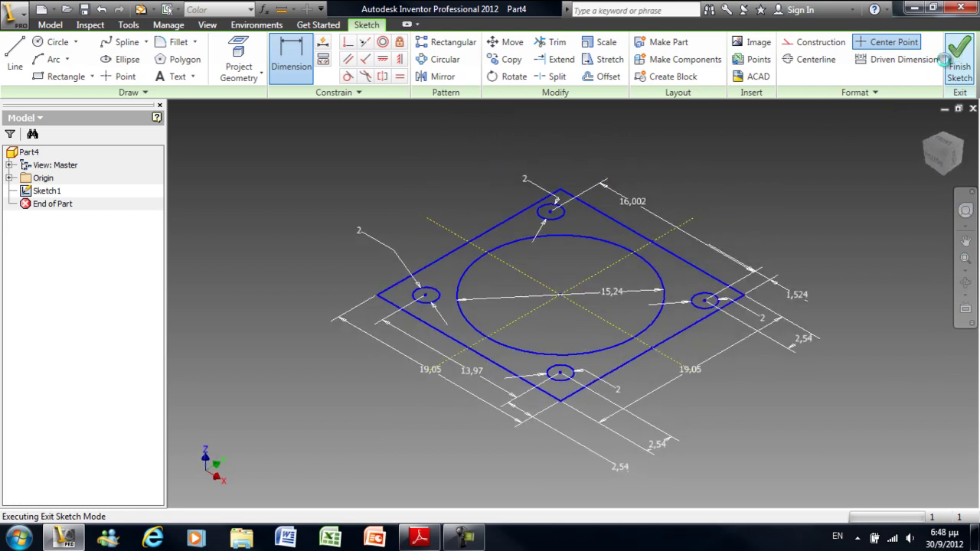
click(75, 54)
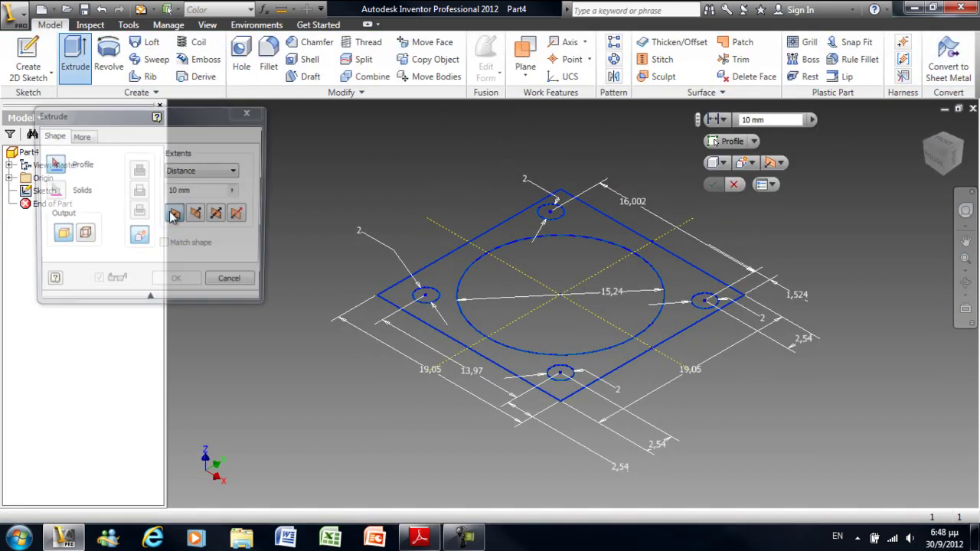
click(448, 314)
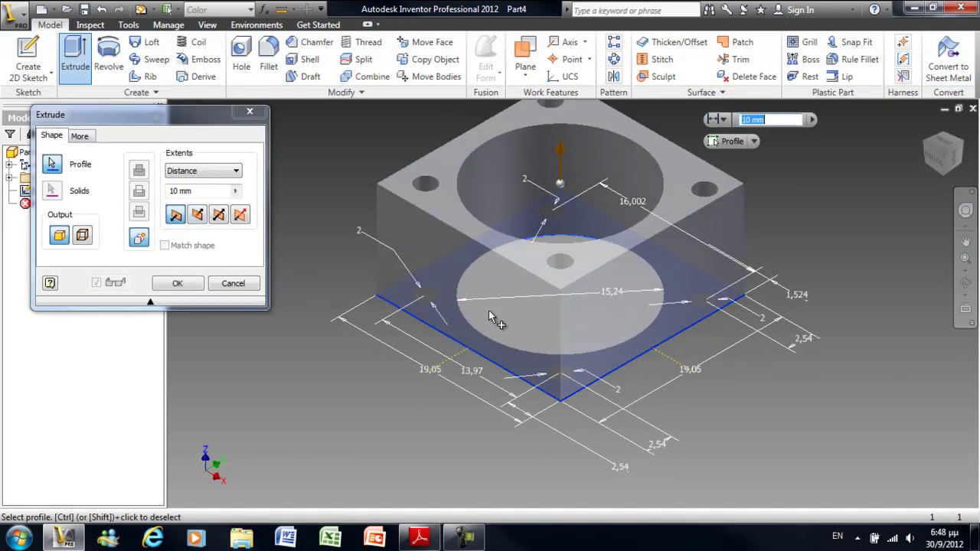
click(503, 317)
click(208, 192)
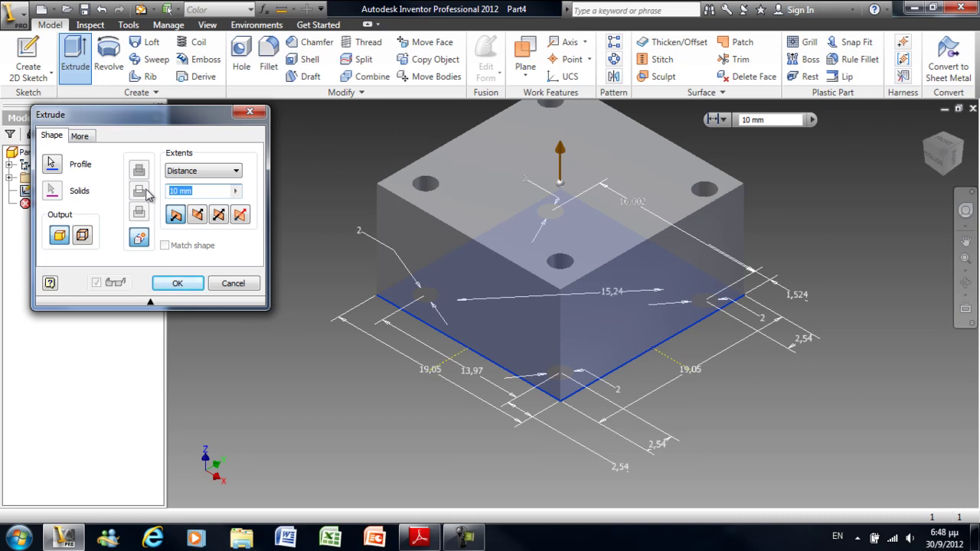
text(0.0)
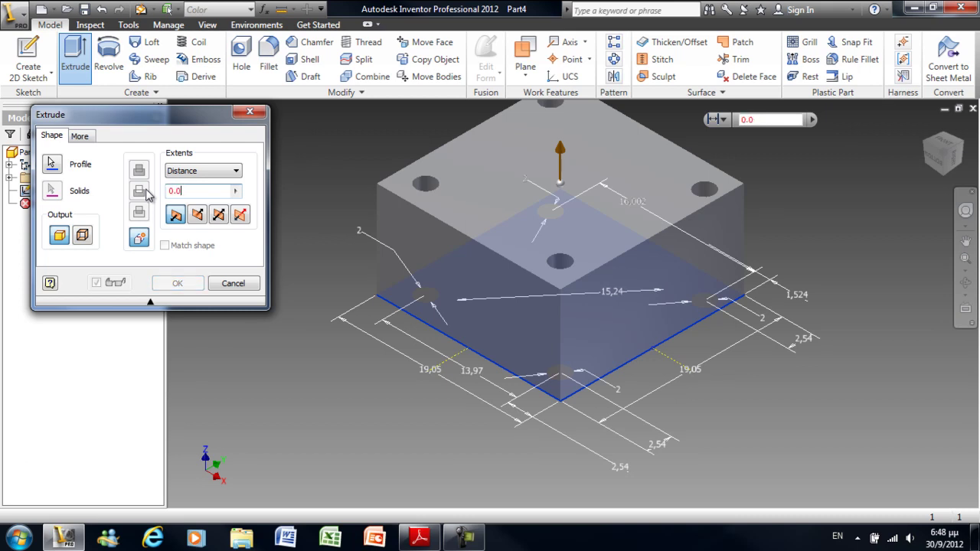
text(95in)
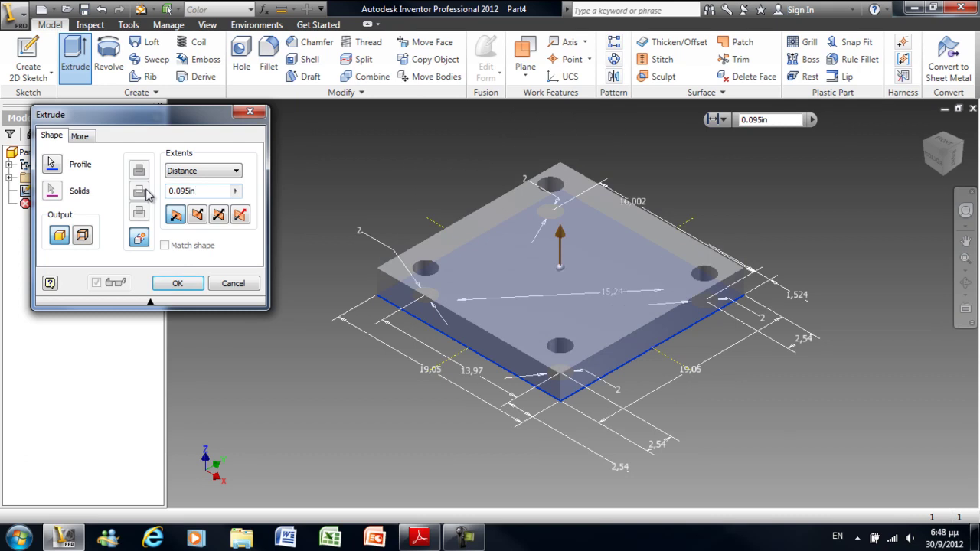
key(Return)
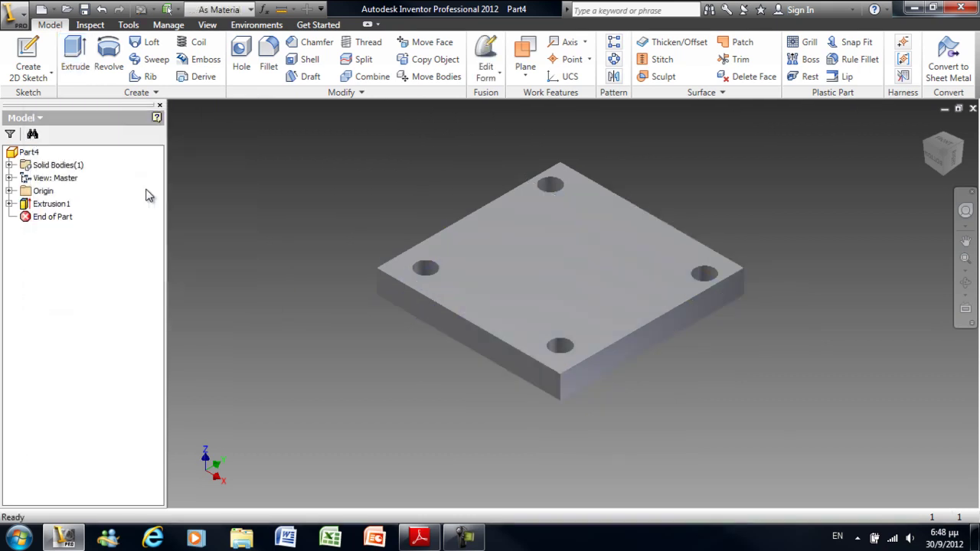
Step: Share the plate extrusion's sketch so its profiles can be reused for another feature
click(10, 203)
right_click(52, 217)
click(115, 292)
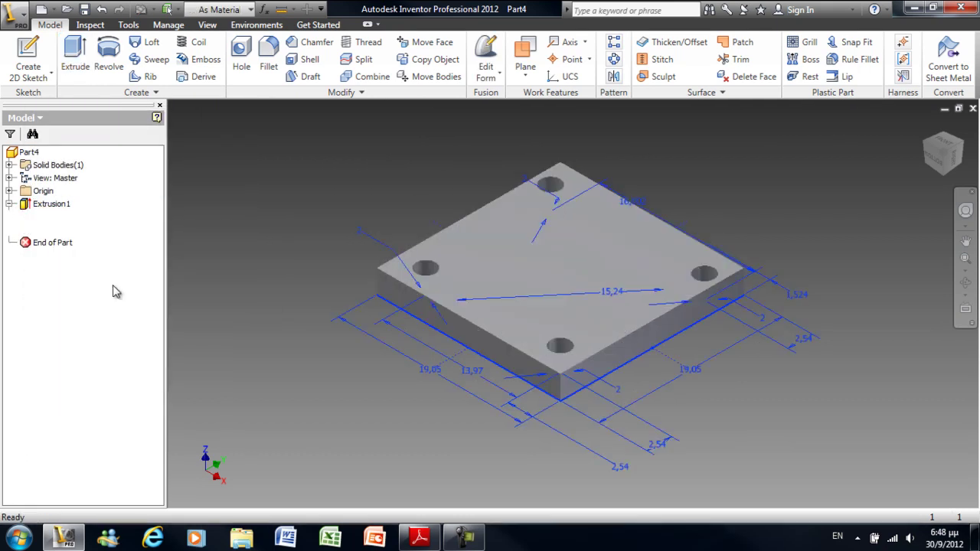
Step: Extrude the large central circle 0.185 in away from the plate as a joined cylindrical boss, and hide the shared sketch
click(945, 175)
key(e)
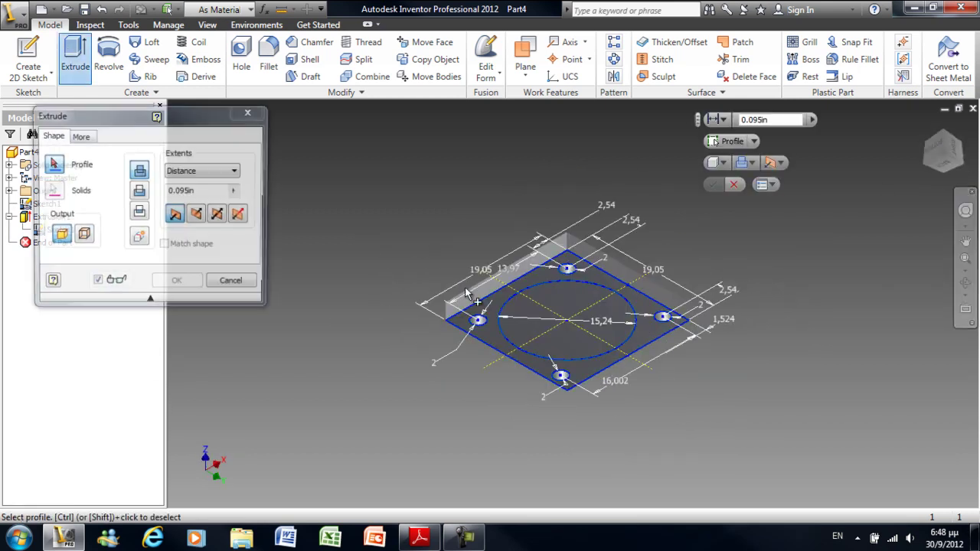
click(585, 312)
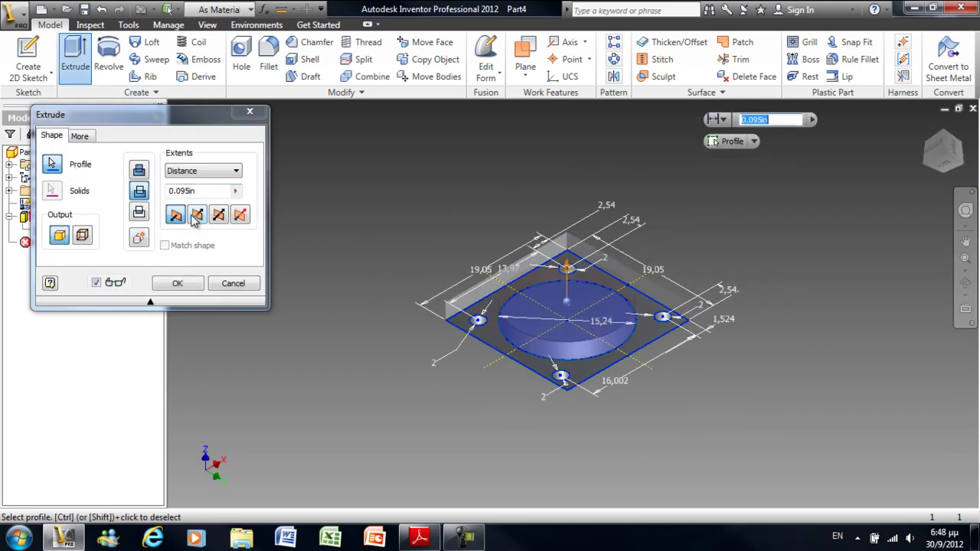
click(139, 170)
click(205, 216)
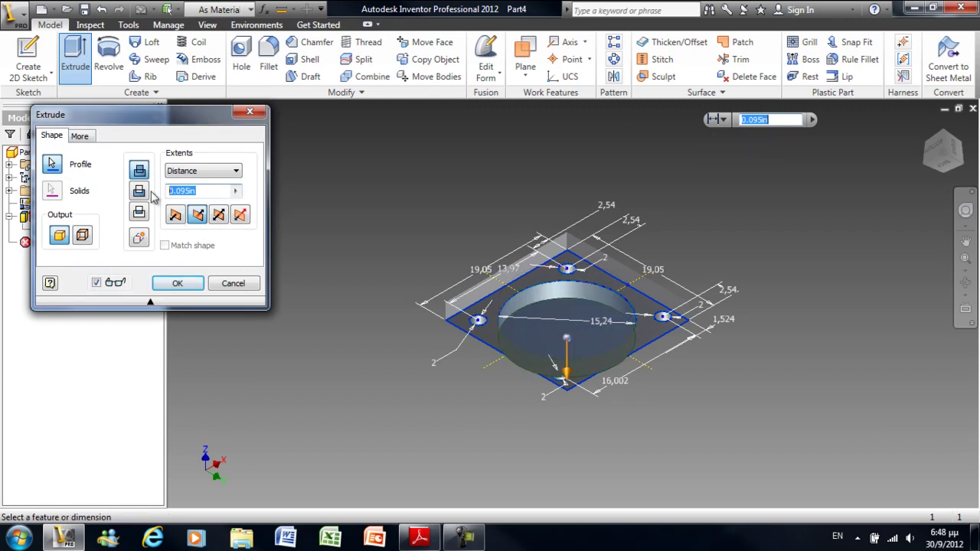
text(0.)
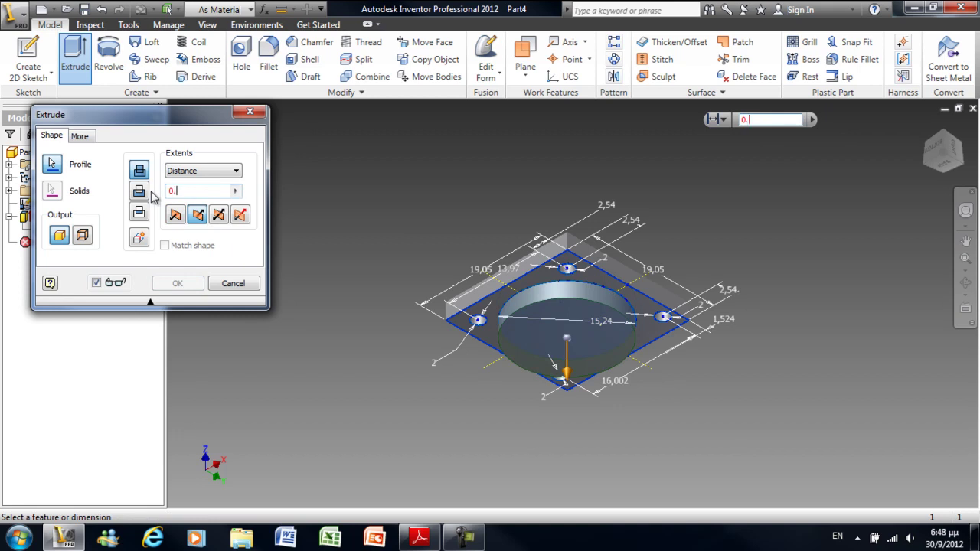
text(185)
key(Tab)
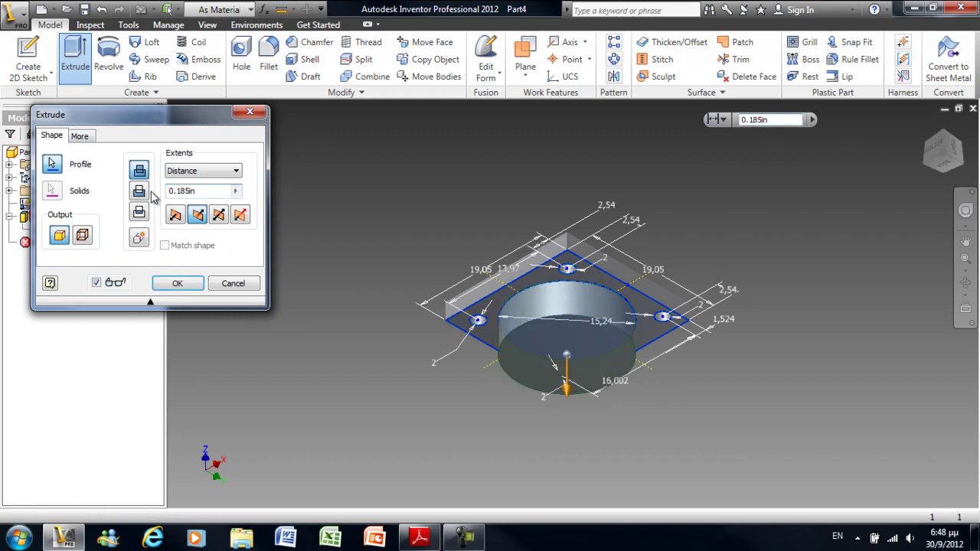
key(Return)
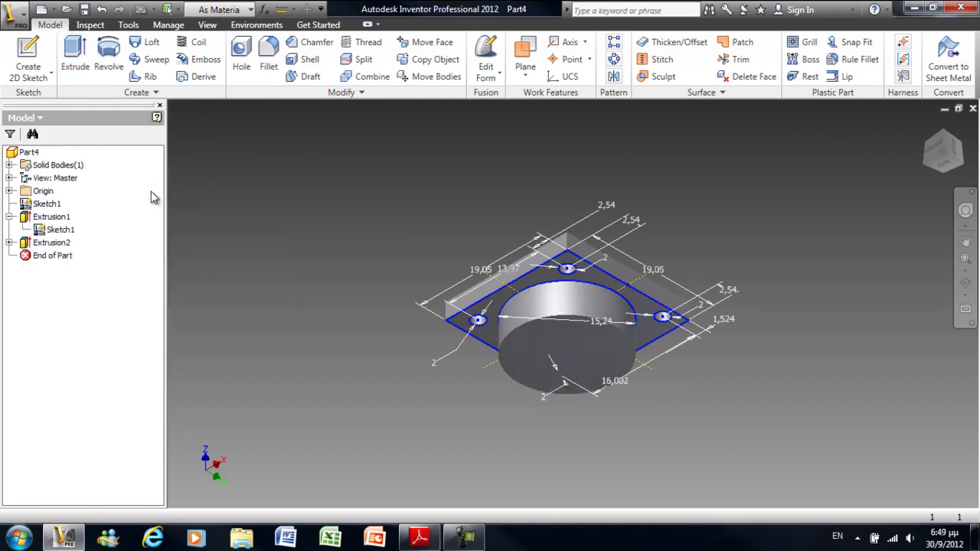
right_click(65, 230)
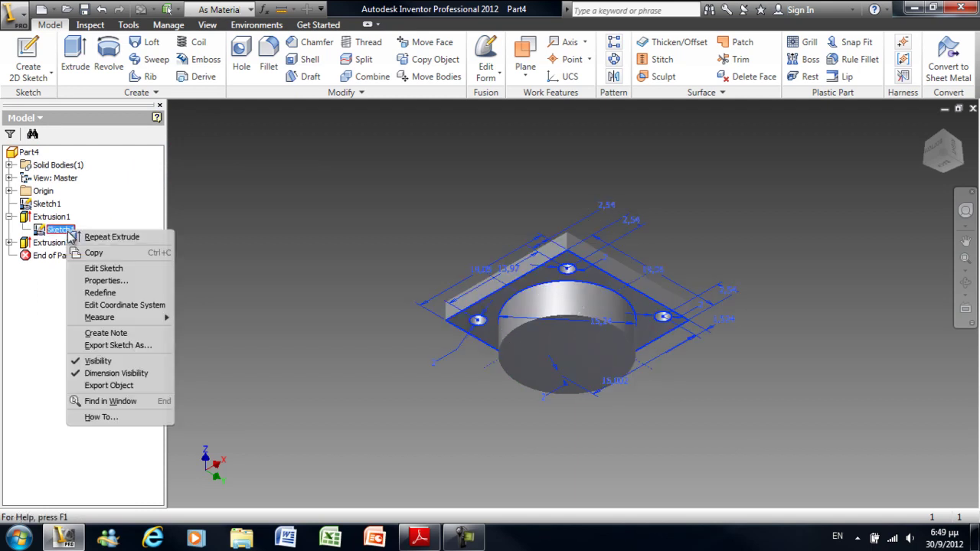
click(118, 366)
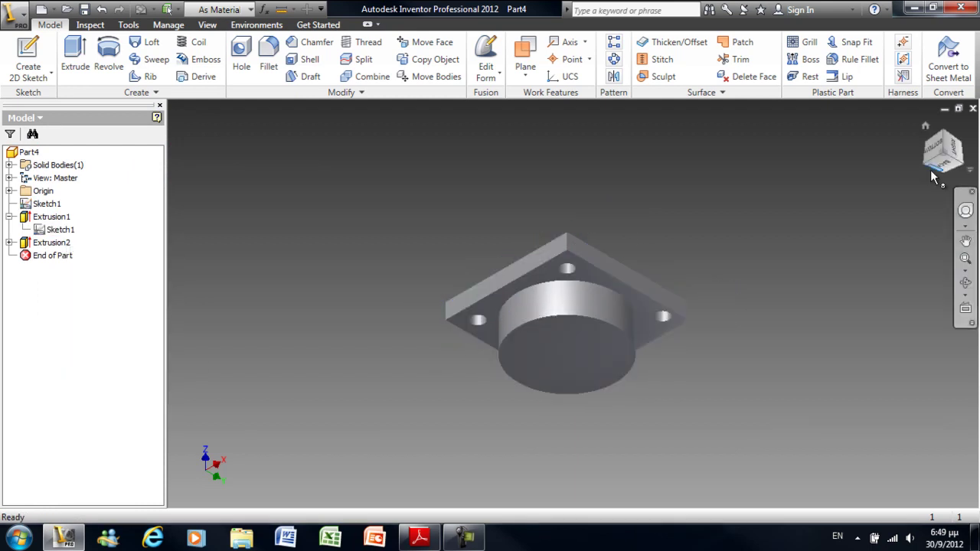
Step: Orient the part to an isometric view facing the plate's flat side with the boss behind, and set it as the home view
click(953, 147)
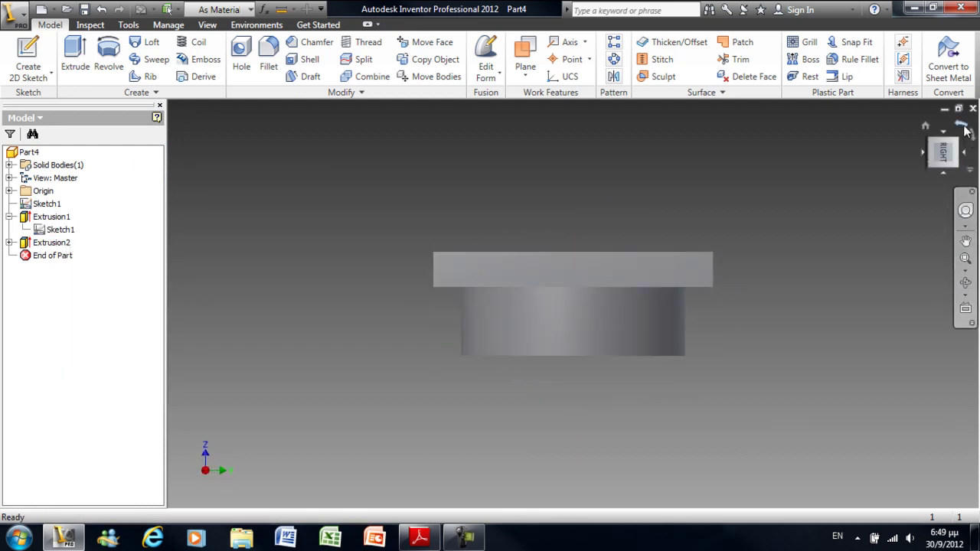
click(965, 130)
click(945, 154)
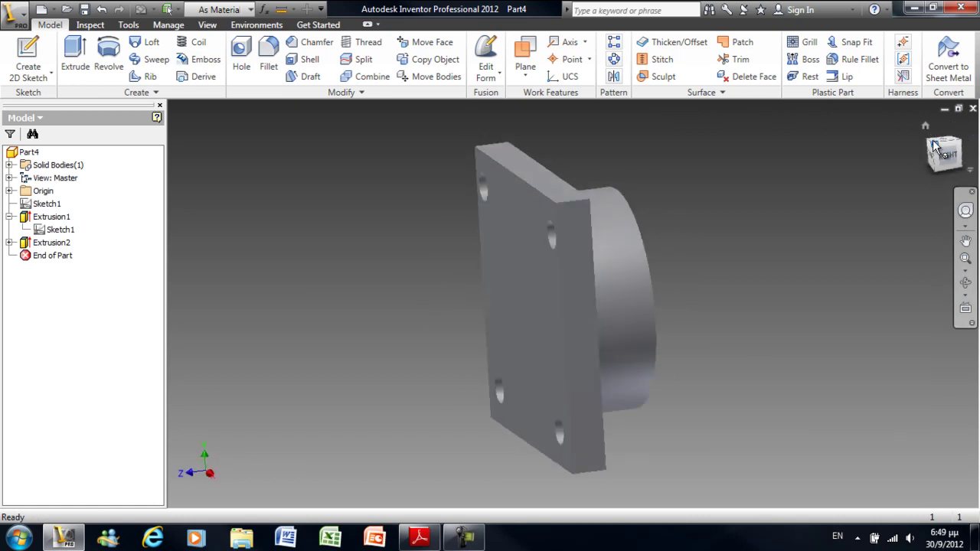
right_click(944, 154)
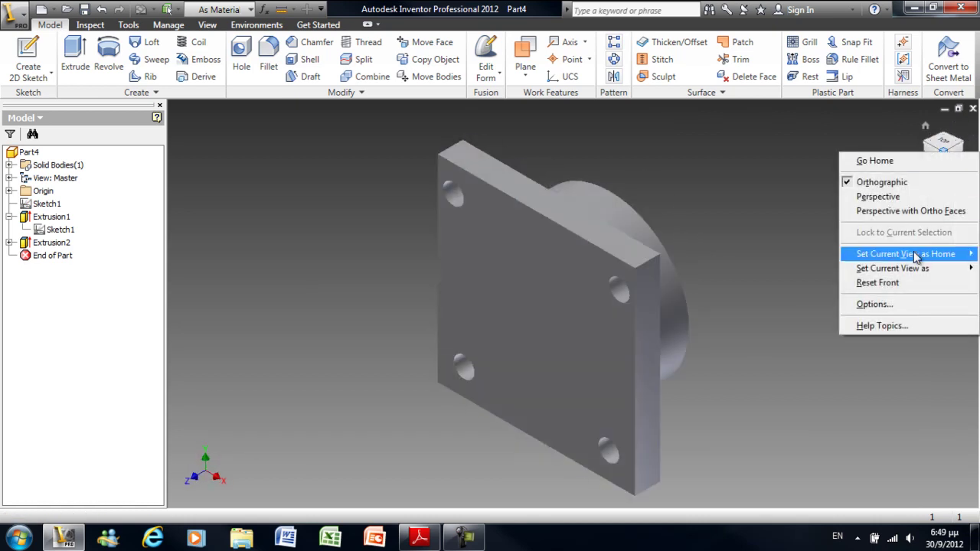
mouse_move(869, 255)
click(799, 254)
Step: Save the part as crank case cover in the new engine 2 stroke folder, replacing the existing file
click(84, 10)
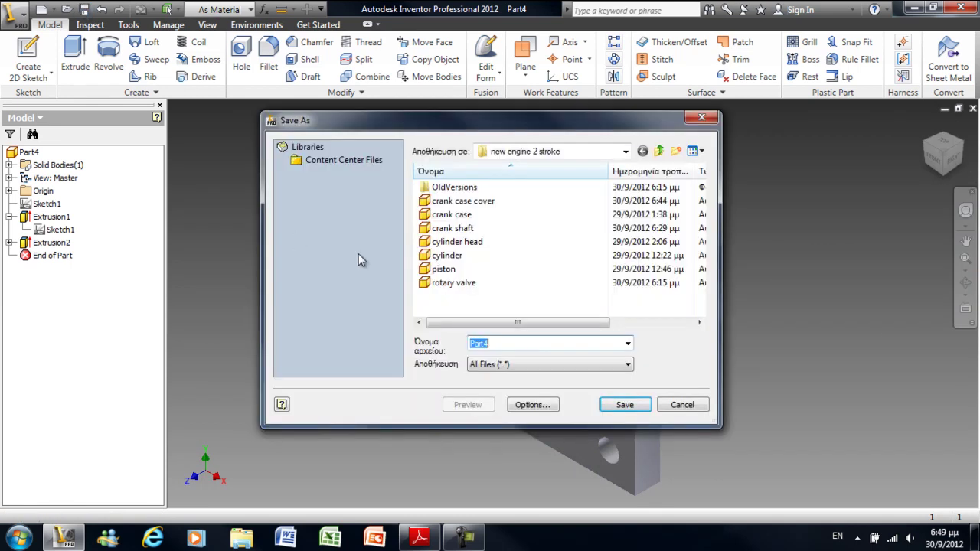
click(487, 204)
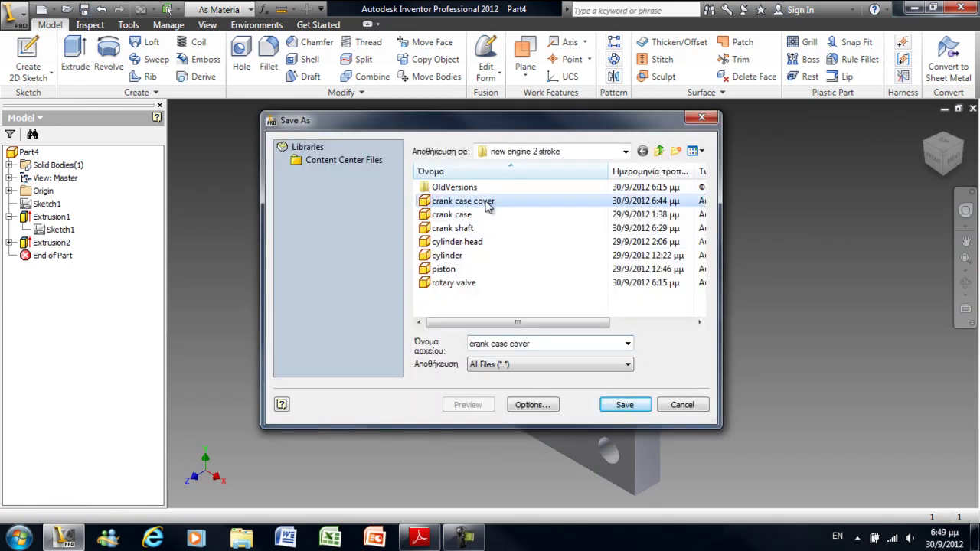
click(626, 405)
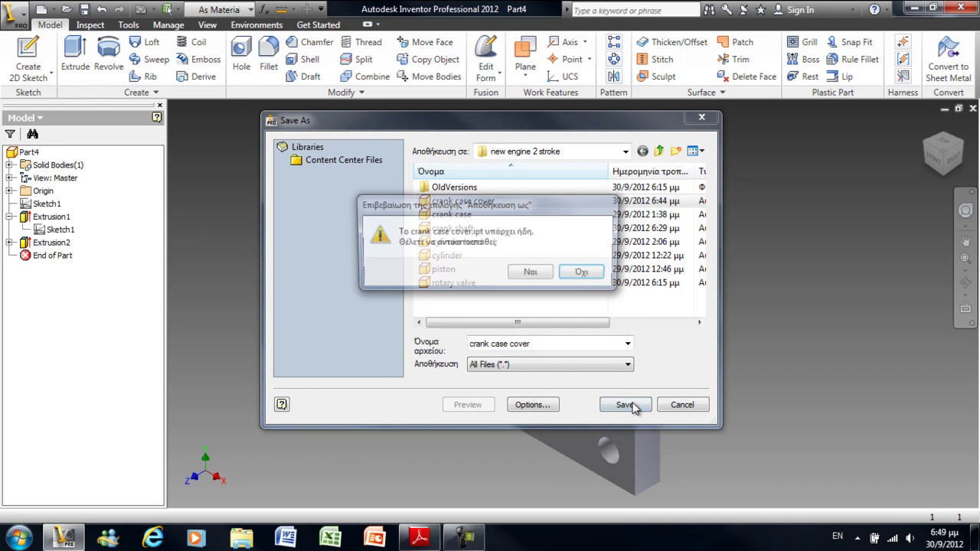
click(539, 275)
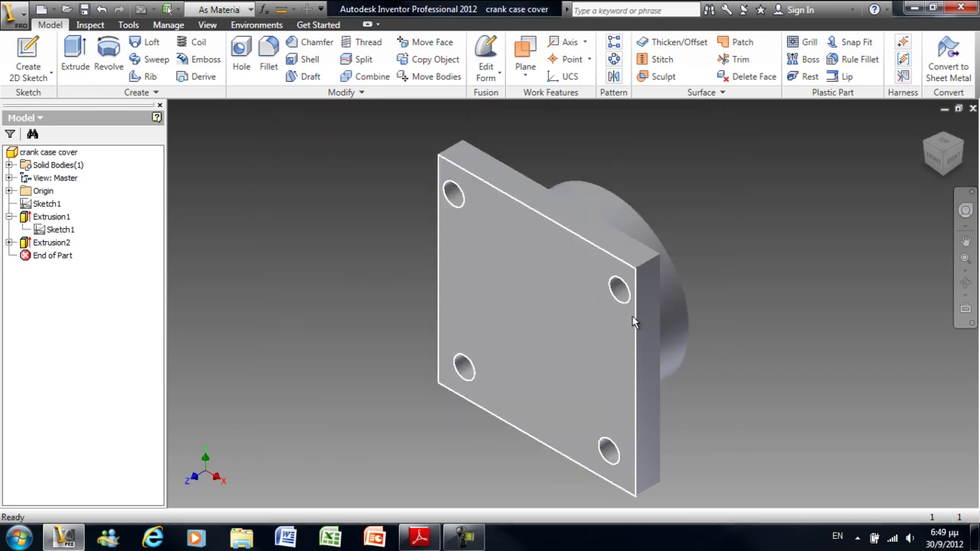
Step: Sketch a 0.550 in diameter circle centred on the plate's flat outer face and finish the sketch
click(596, 337)
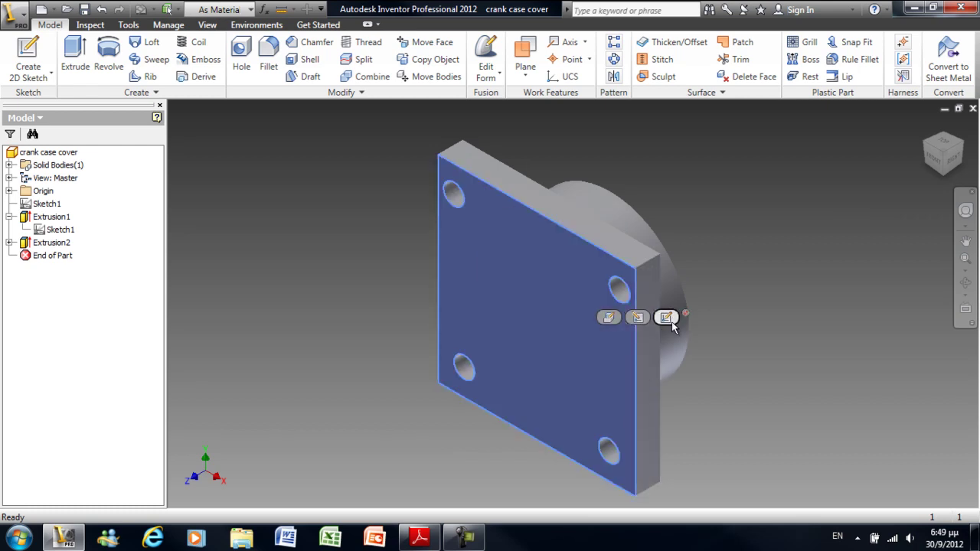
click(667, 318)
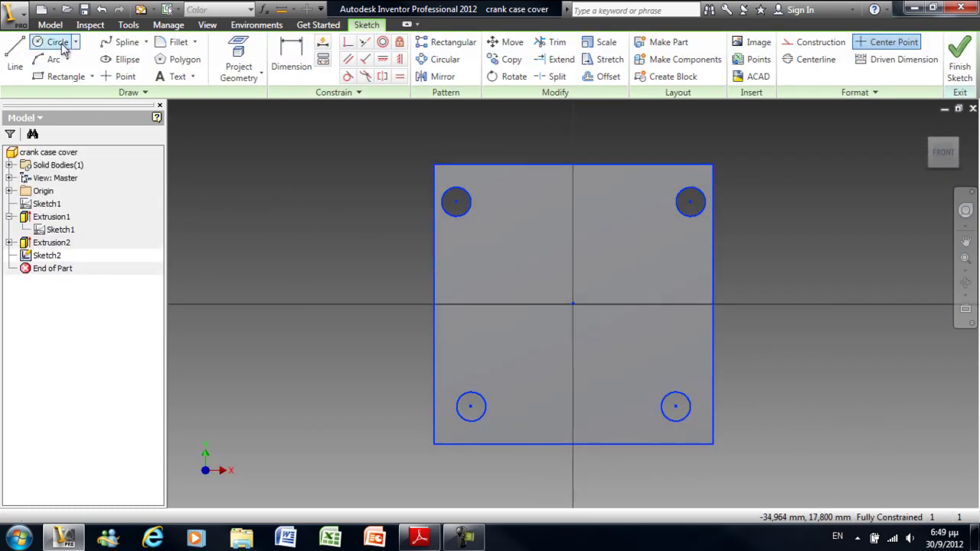
click(55, 41)
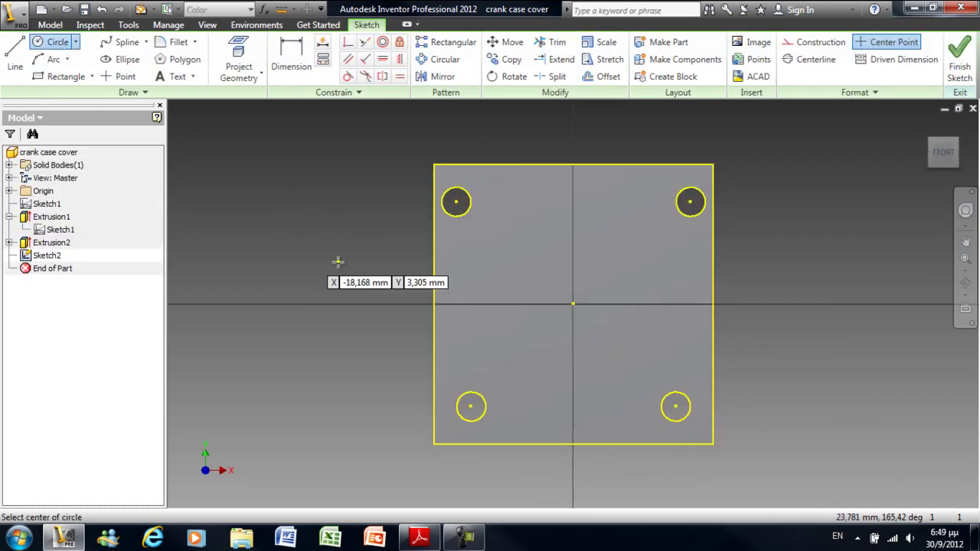
click(572, 304)
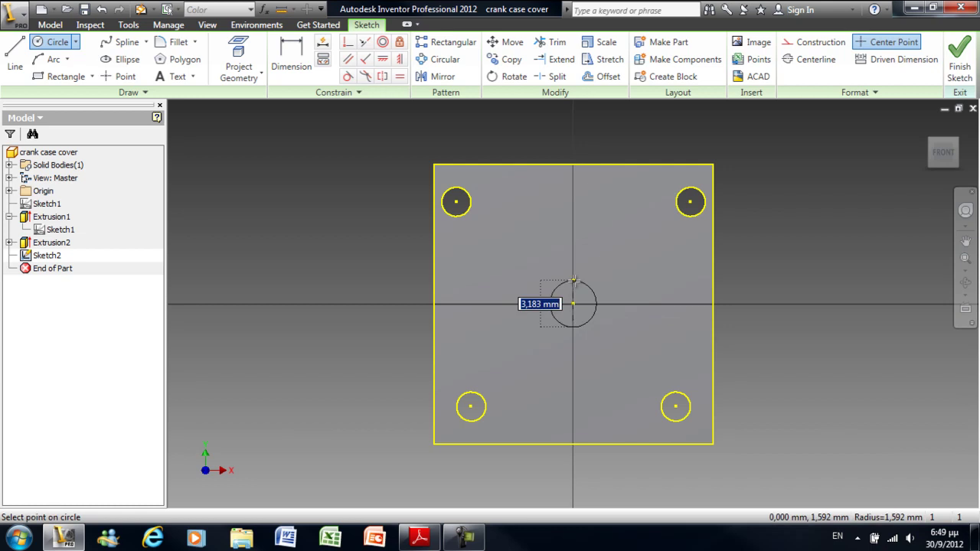
text(0.550in)
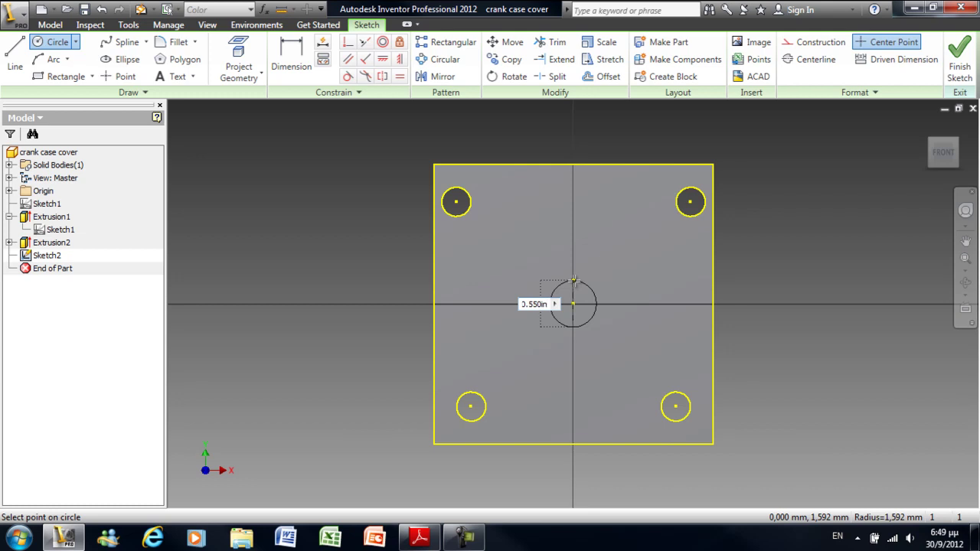
key(Return)
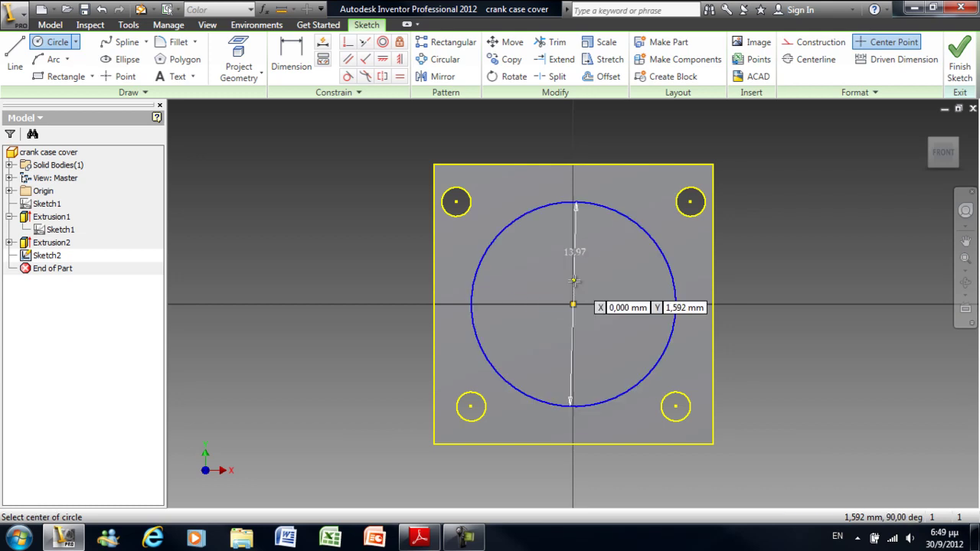
click(959, 69)
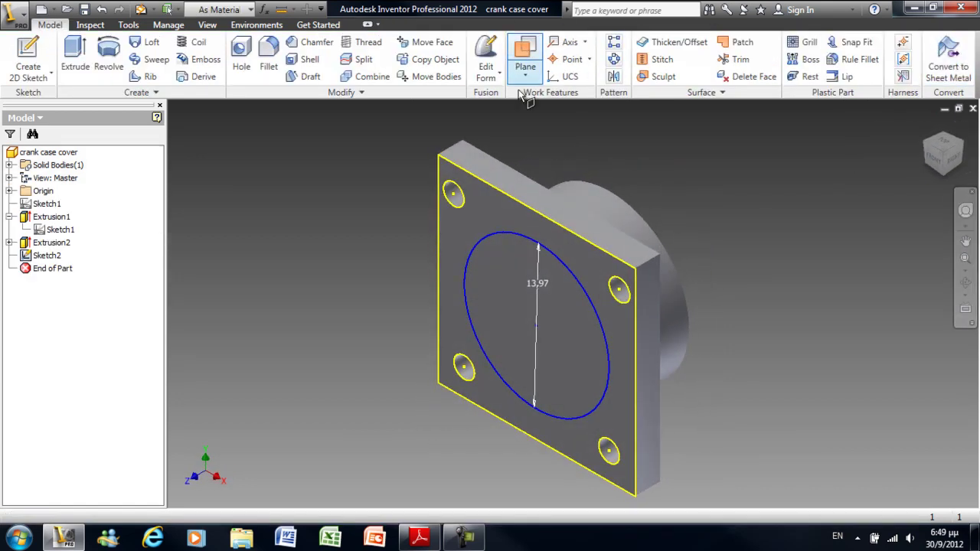
Step: Create a work plane offset 0.25 in outward from the plate's flat face
click(525, 55)
click(540, 267)
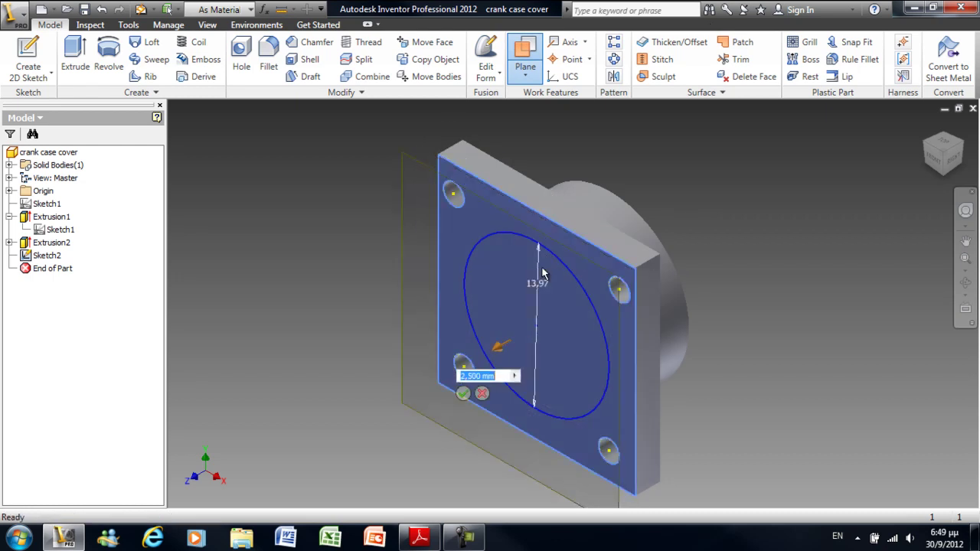
text(0.25in)
key(Return)
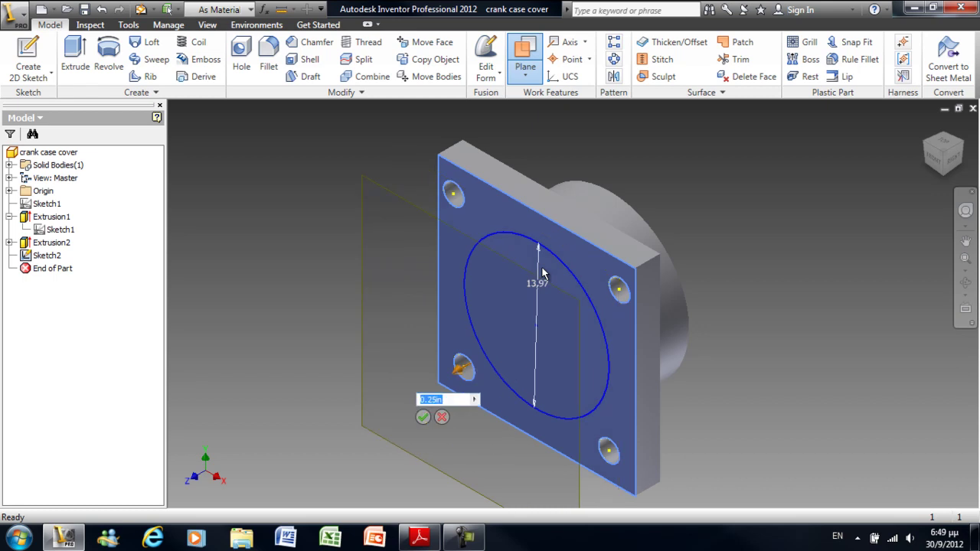
click(422, 416)
Step: Sketch a 7.62 mm diameter circle on the offset work plane, centred on the origin, and finish the sketch
click(377, 183)
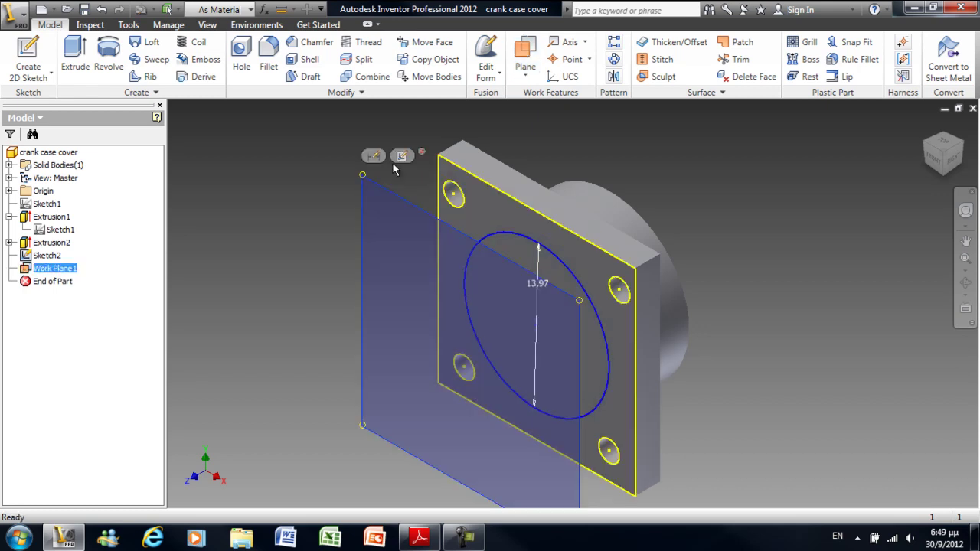
click(402, 156)
click(58, 42)
click(573, 304)
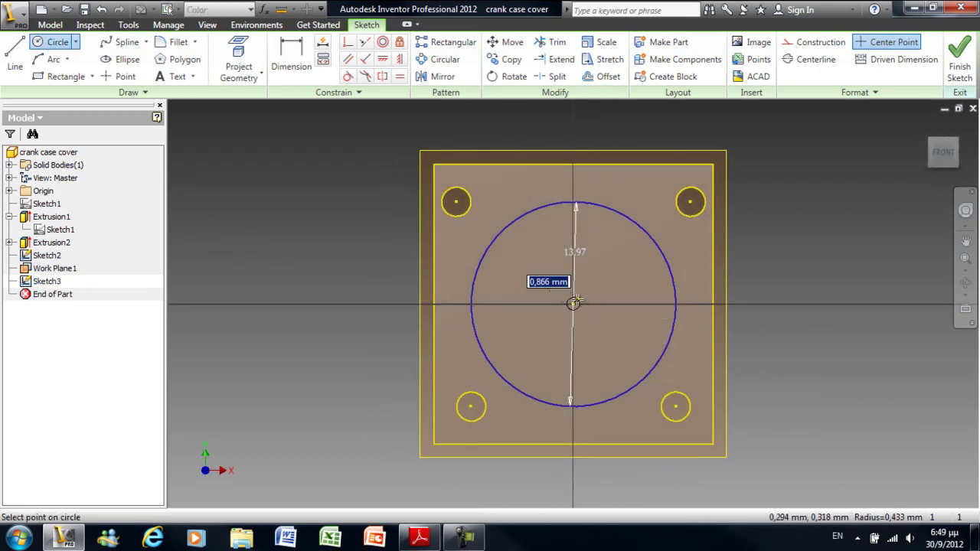
text(0)
key(Return)
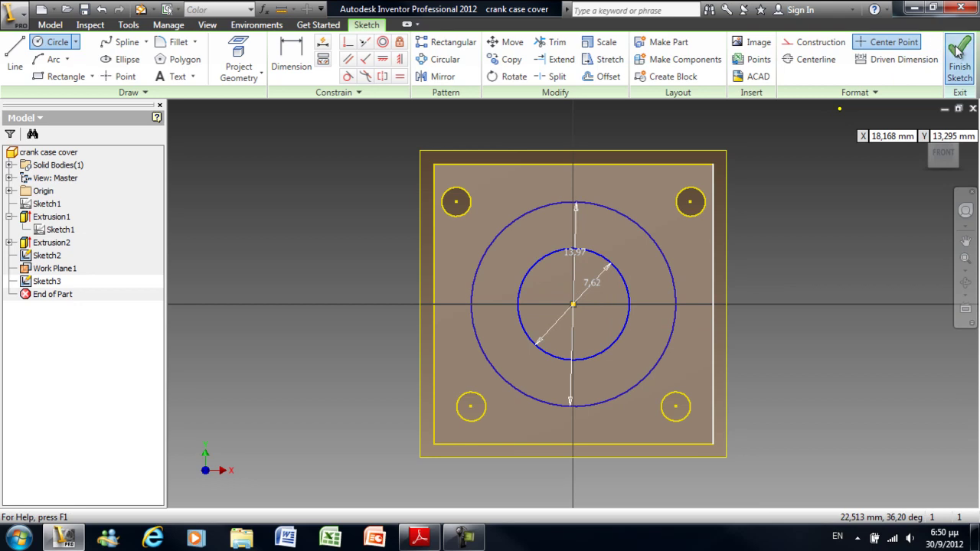
click(958, 53)
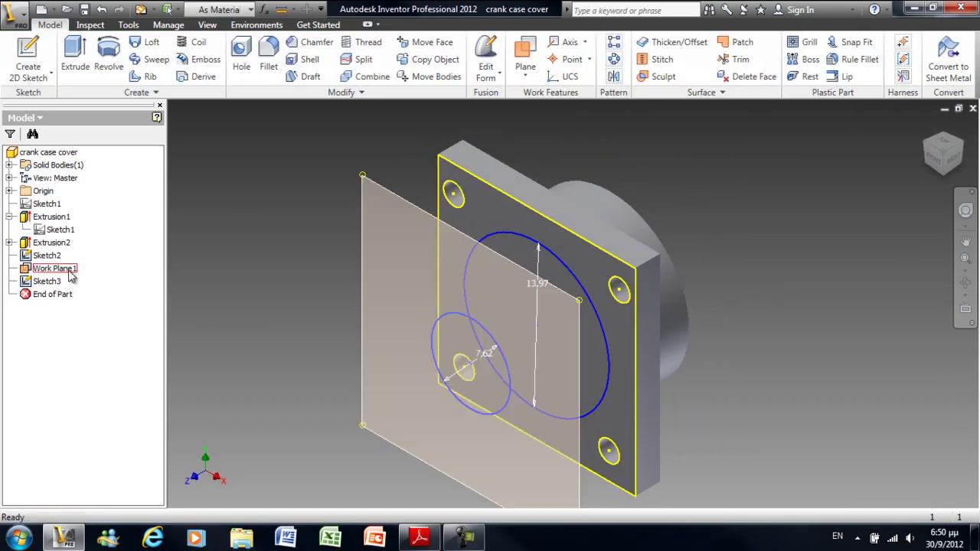